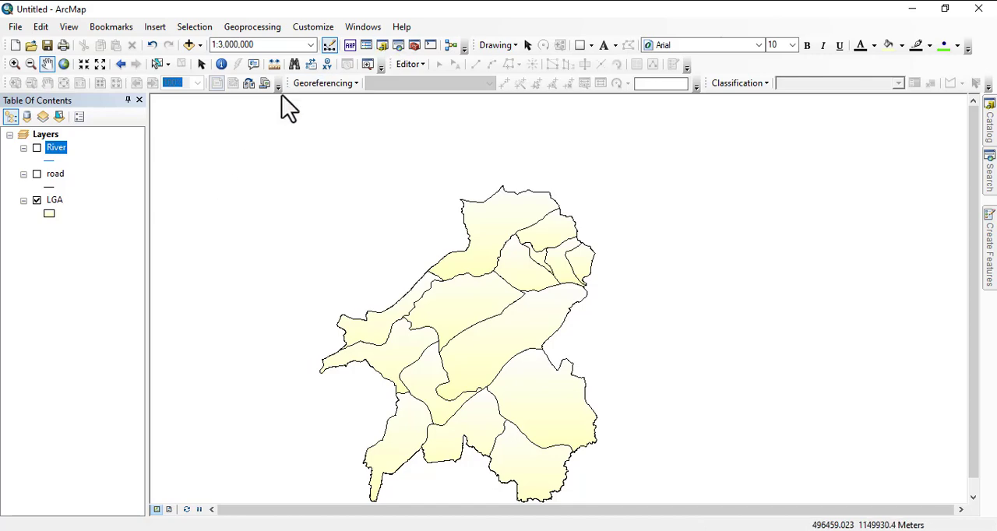
{"action": "left_click_drag", "start_coordinate": [483, 330], "coordinate": [445, 286]}
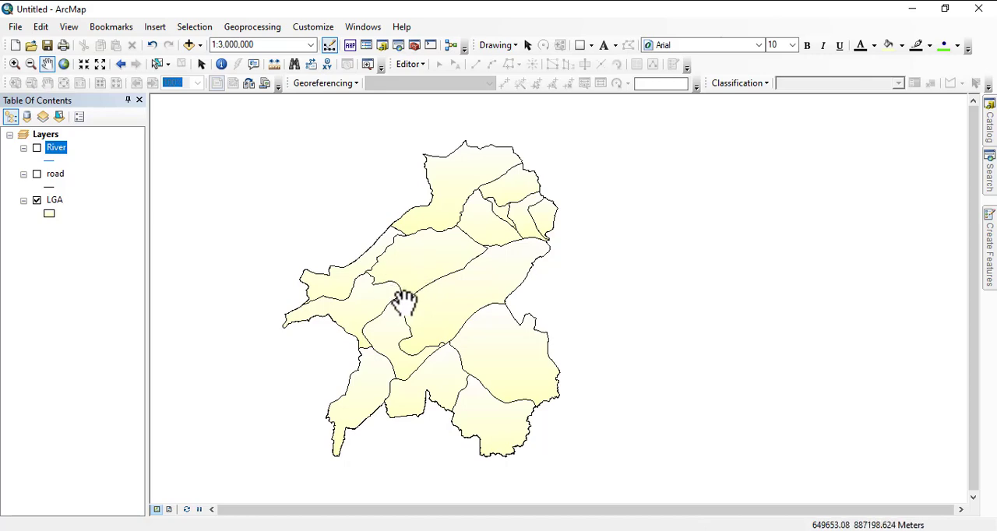
{"action": "scroll", "coordinate": [456, 246], "scroll_direction": "up", "scroll_amount": 1}
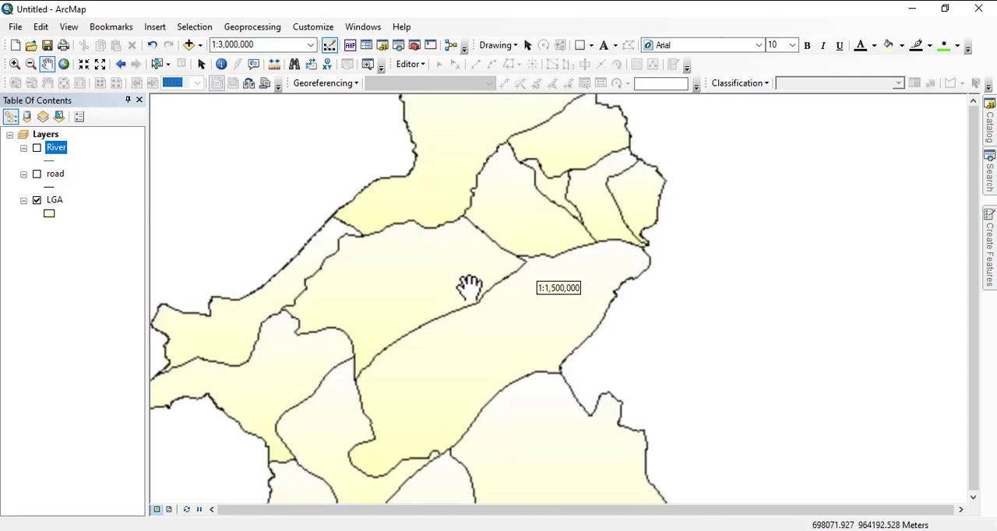
{"action": "scroll", "coordinate": [443, 254], "scroll_direction": "down", "scroll_amount": 1}
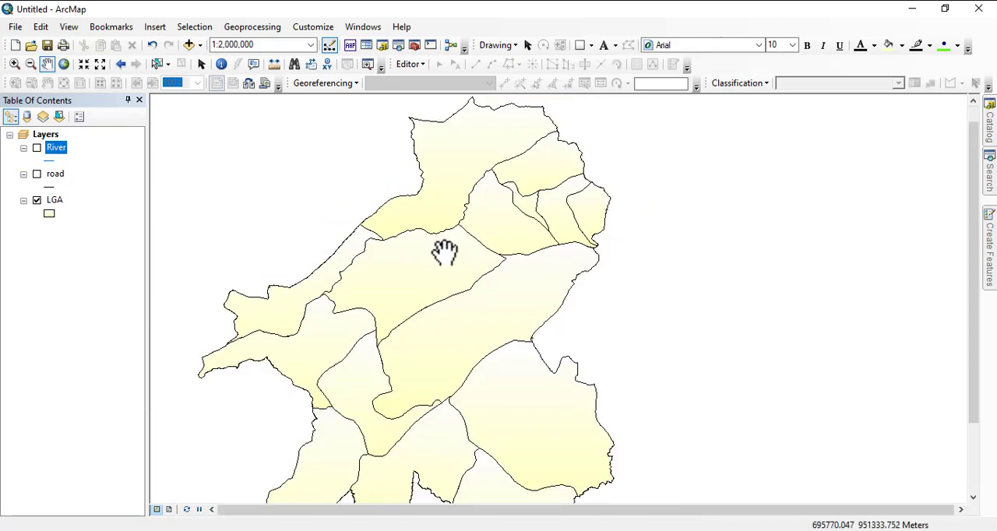
{"action": "scroll", "coordinate": [465, 235], "scroll_direction": "down", "scroll_amount": 1}
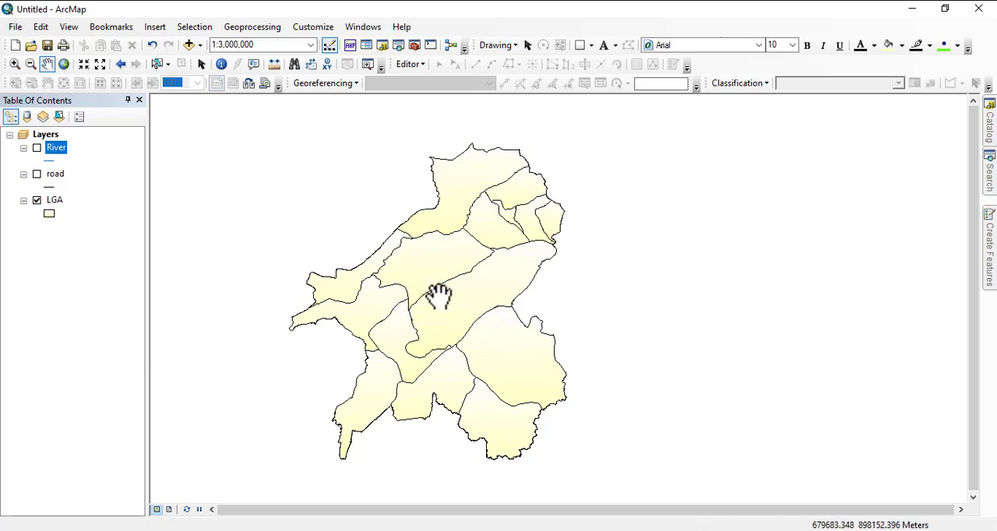
Examine the name, Headquaters and Geo_political_zone fields in the LGA layer's attribute table, and close it.
{"action": "right_click", "coordinate": [55, 208]}
{"action": "left_click", "coordinate": [106, 240]}
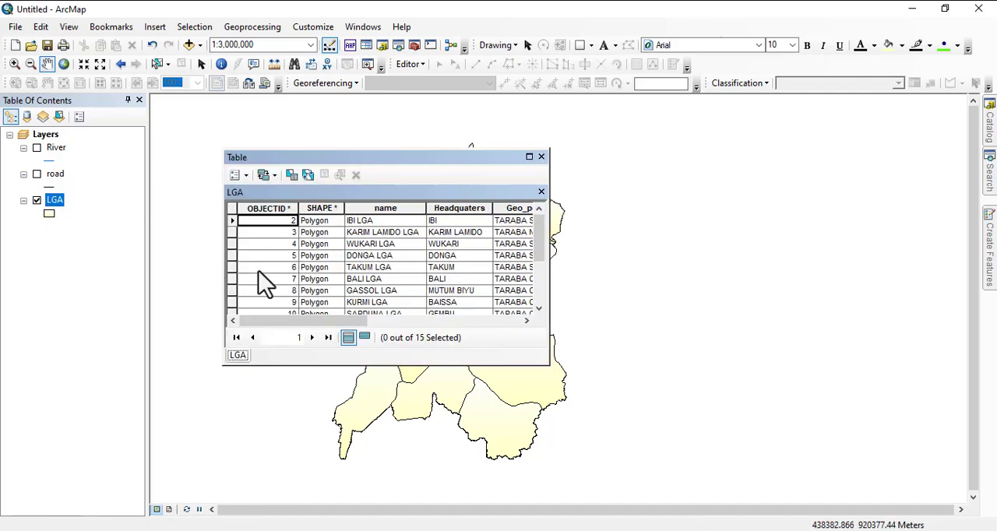
{"action": "left_click", "coordinate": [374, 209]}
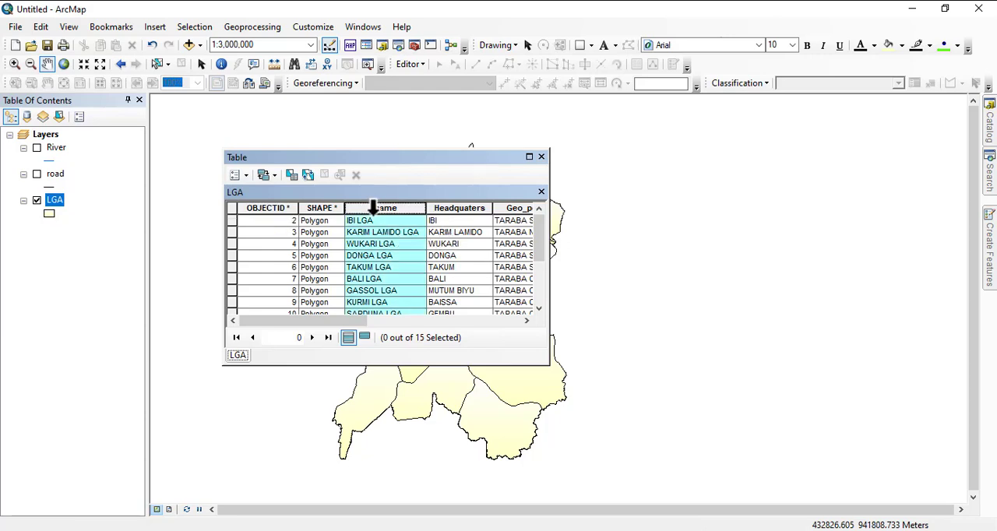
{"action": "left_click", "coordinate": [458, 208]}
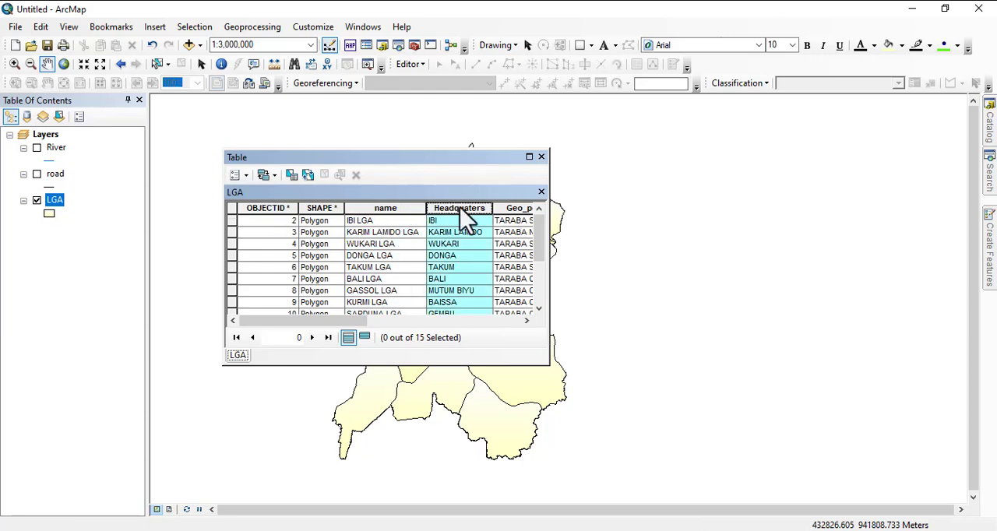
{"action": "left_click_drag", "start_coordinate": [333, 321], "coordinate": [383, 323]}
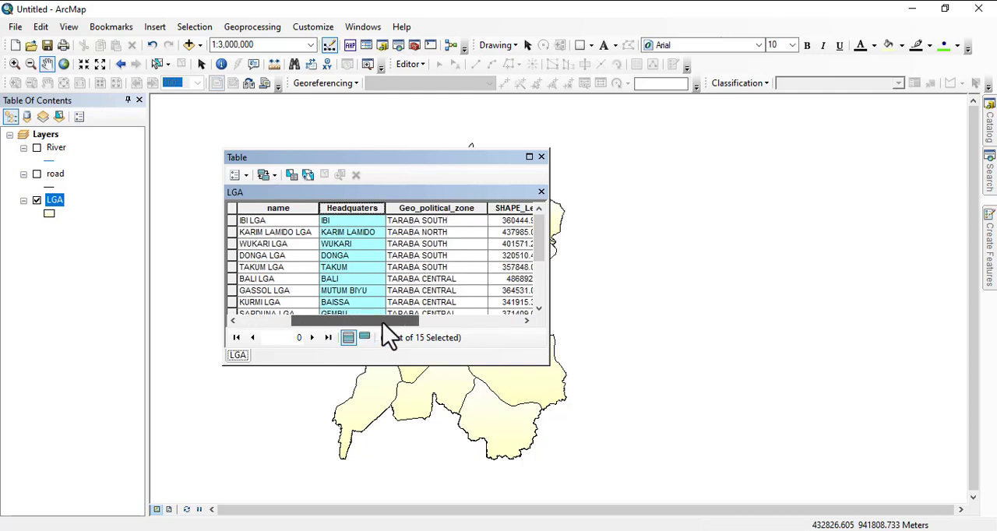
{"action": "left_click", "coordinate": [408, 209]}
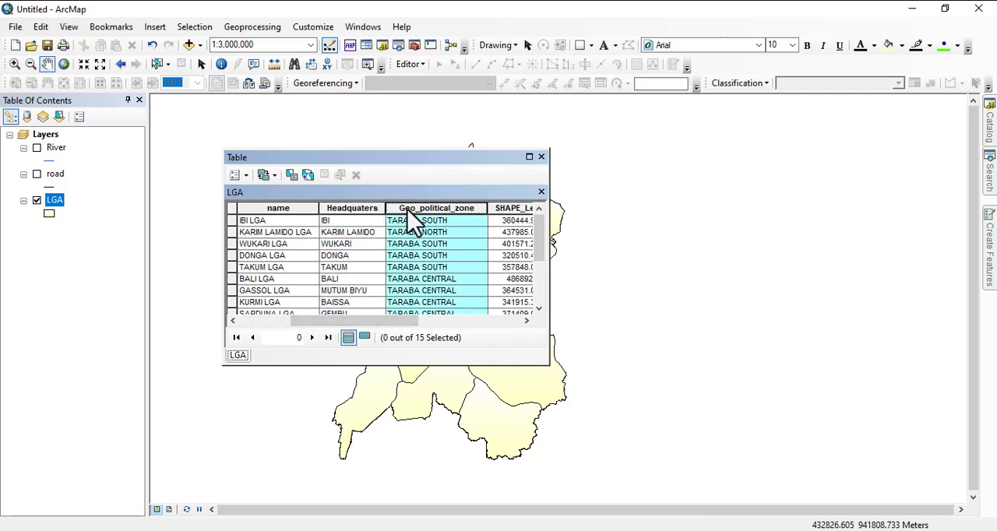
{"action": "left_click_drag", "start_coordinate": [347, 322], "coordinate": [306, 322]}
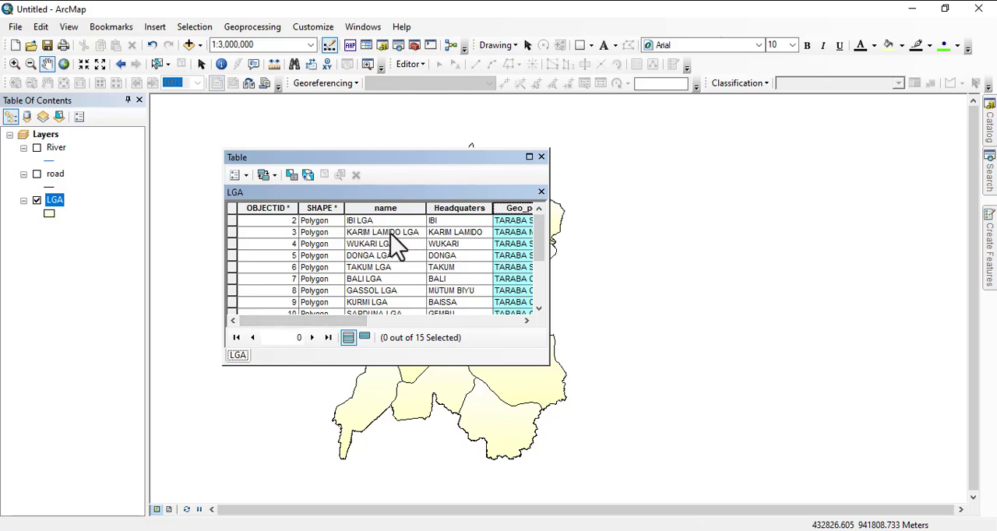
{"action": "left_click", "coordinate": [541, 157]}
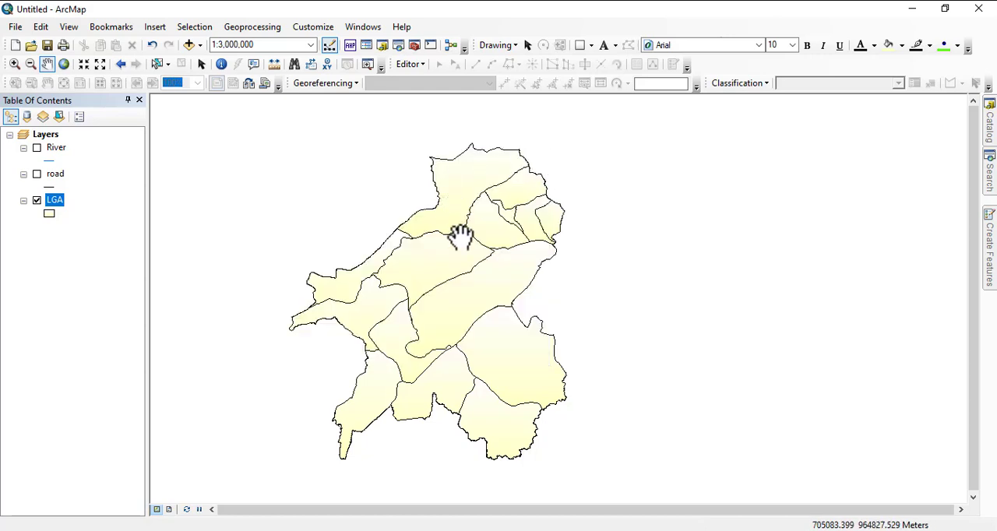
Turn on feature labelling in the LGA layer's properties.
{"action": "right_click", "coordinate": [54, 200]}
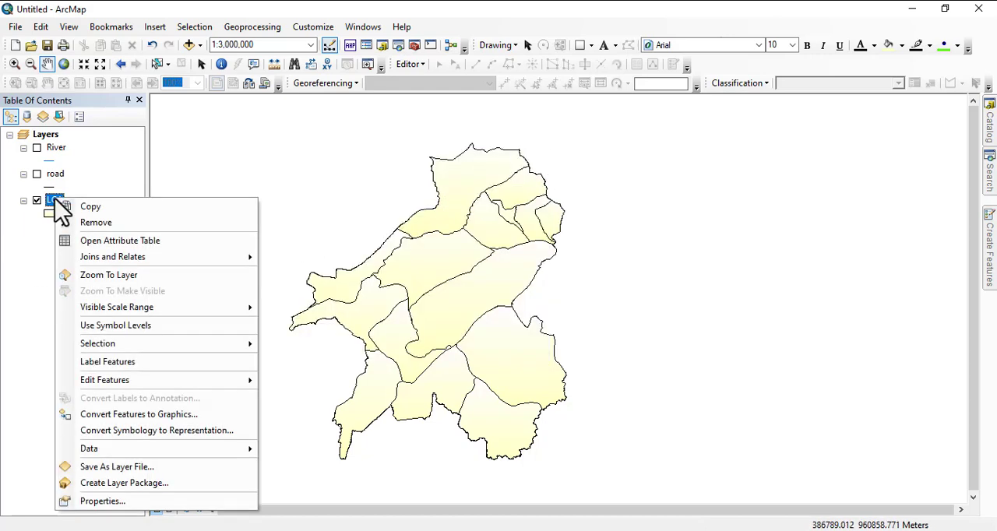
{"action": "left_click", "coordinate": [100, 499]}
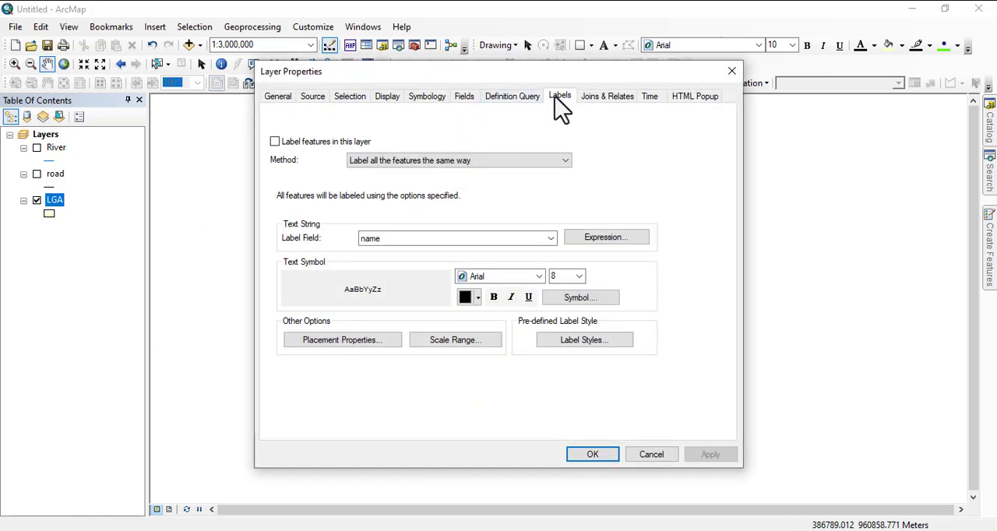
{"action": "left_click", "coordinate": [275, 142]}
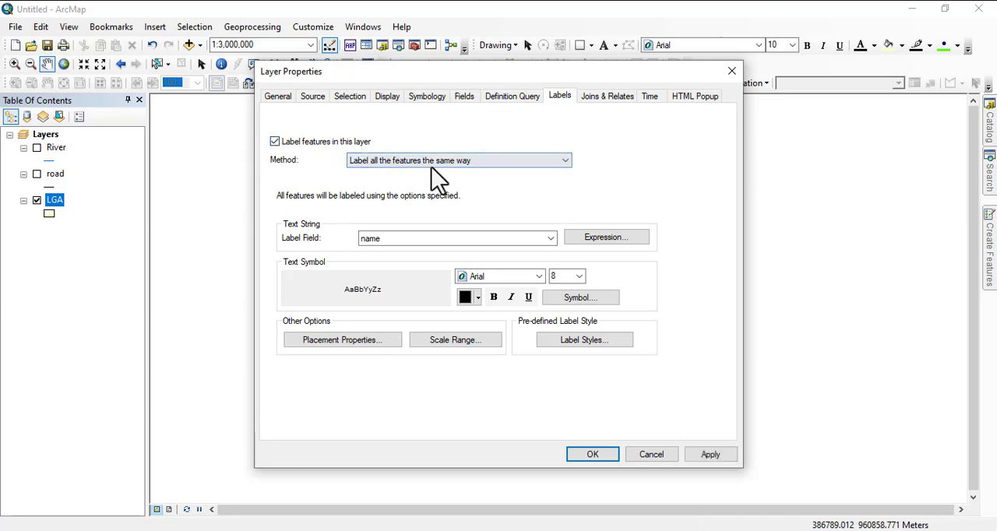
Try the labelling method that defines classes of features and labels each class differently, abandoning the addition of a class.
{"action": "left_click", "coordinate": [493, 163]}
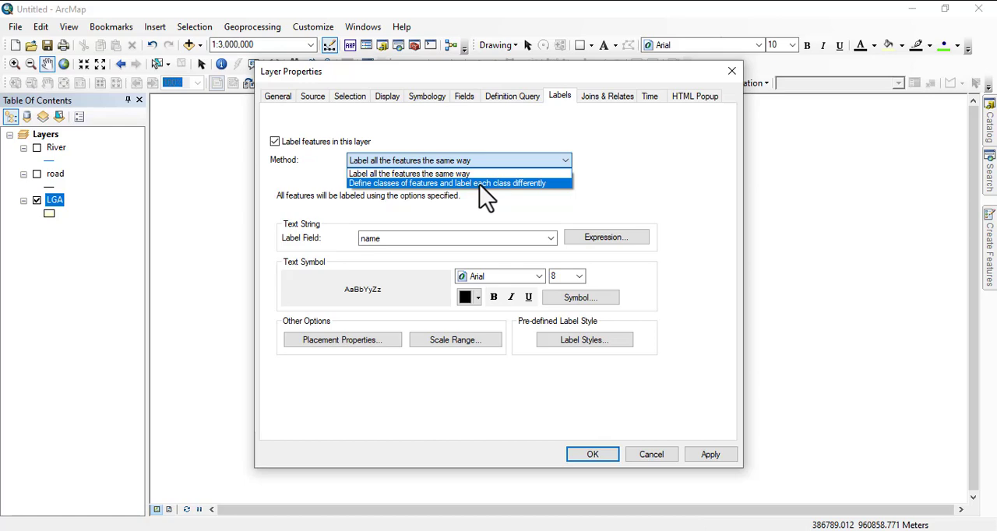
{"action": "left_click", "coordinate": [480, 184]}
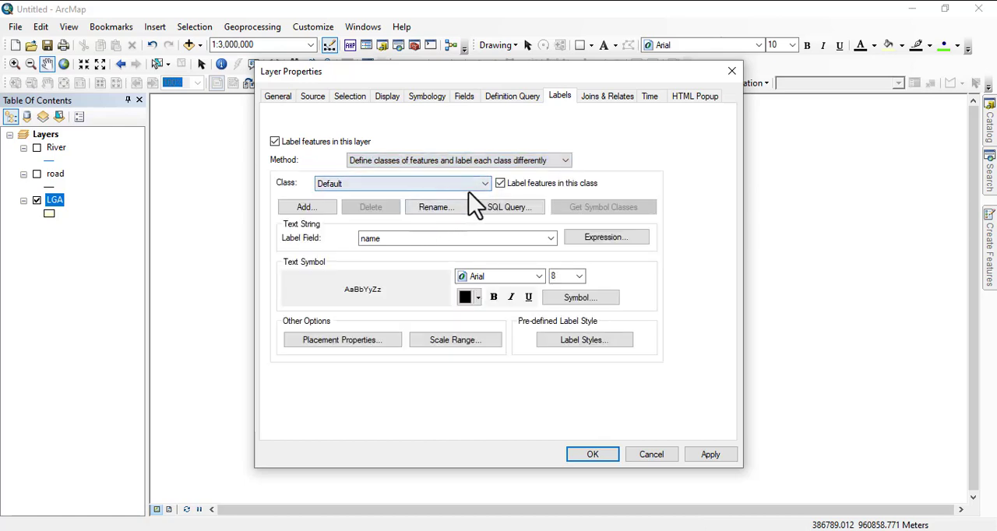
{"action": "left_click", "coordinate": [478, 187]}
{"action": "left_click", "coordinate": [478, 197]}
{"action": "left_click", "coordinate": [316, 211]}
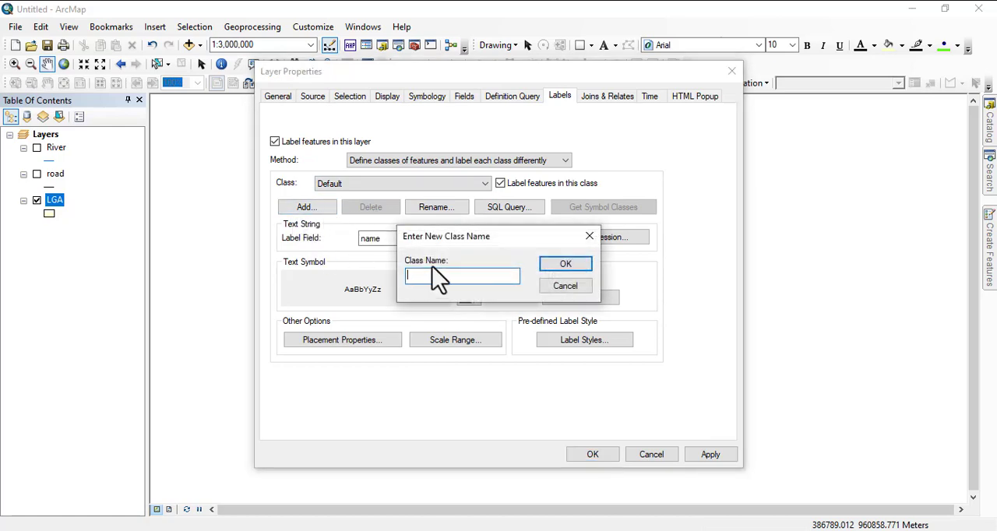
{"action": "left_click", "coordinate": [564, 289]}
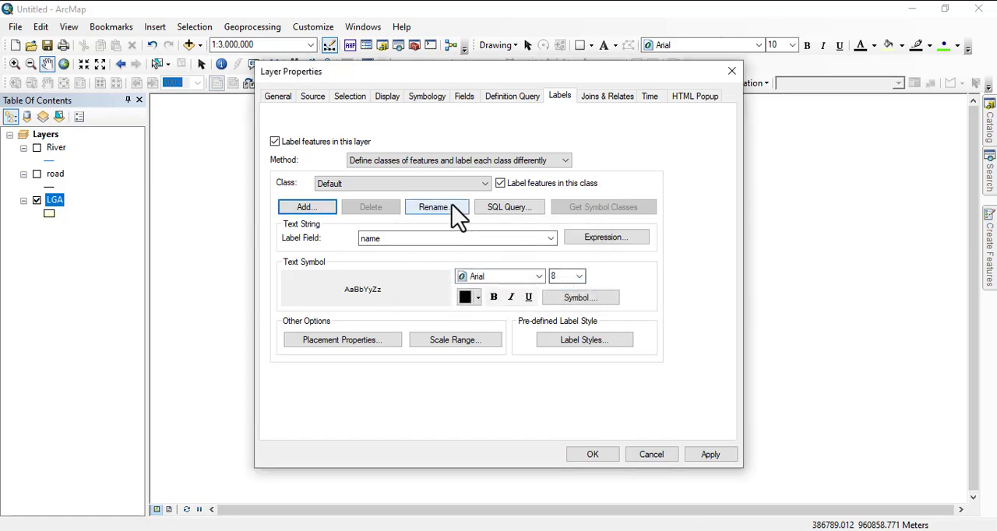
Try an SQL query on the name field for the Default class, discard it, and return to labelling all the features the same way.
{"action": "left_click", "coordinate": [499, 212]}
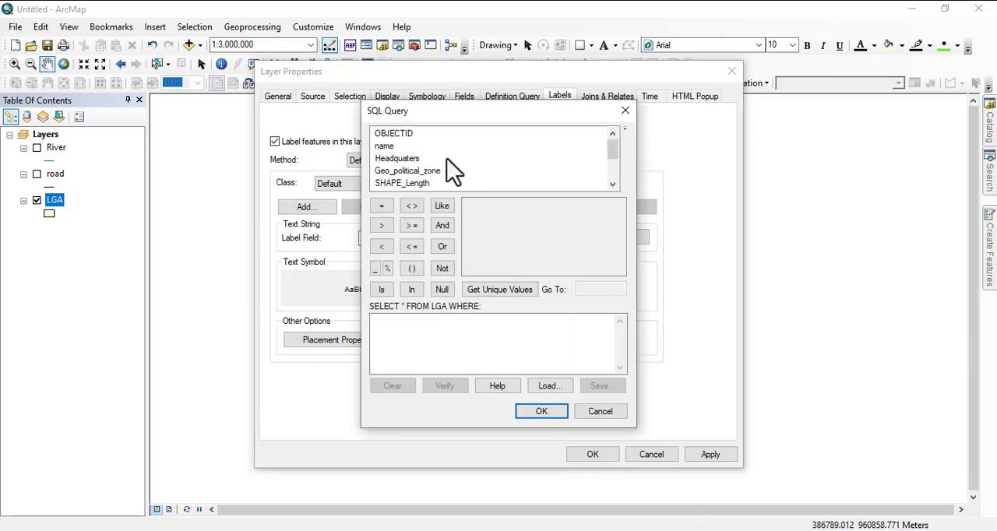
{"action": "left_click", "coordinate": [384, 147]}
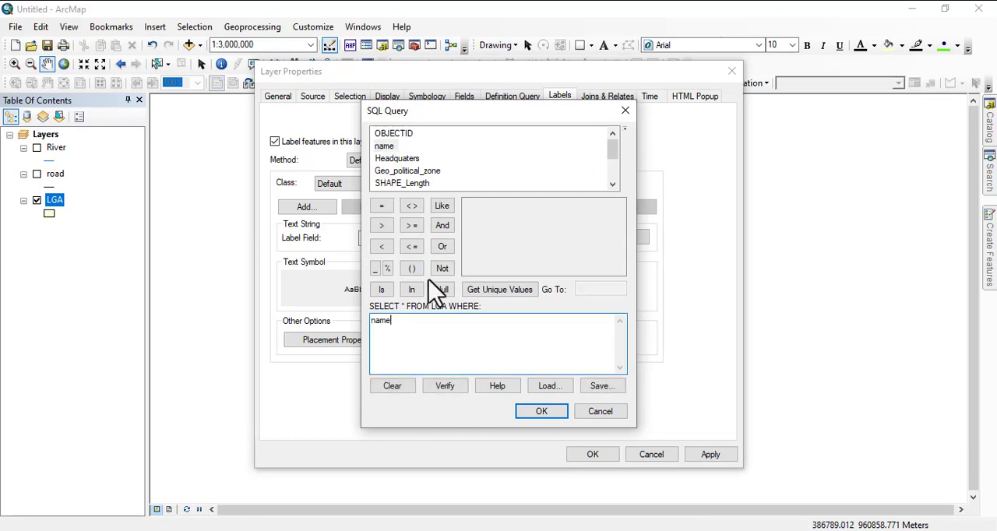
{"action": "left_click", "coordinate": [382, 207]}
{"action": "left_click", "coordinate": [383, 208]}
{"action": "left_click", "coordinate": [514, 291]}
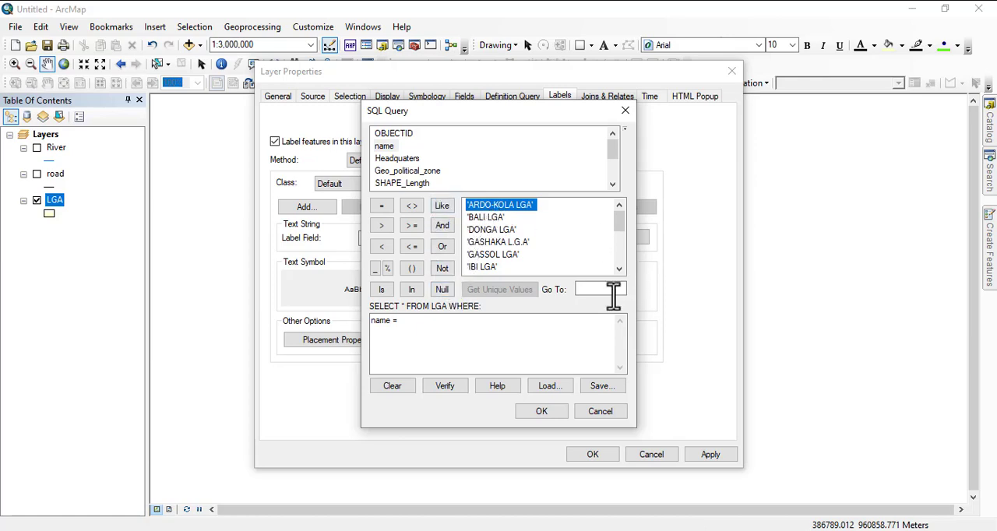
{"action": "scroll", "coordinate": [498, 269], "scroll_direction": "down", "scroll_amount": 5}
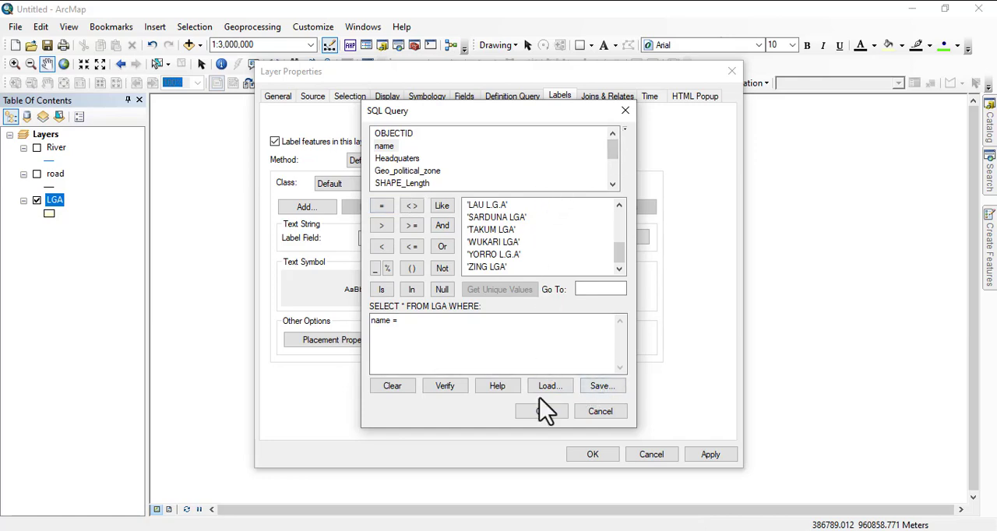
{"action": "left_click", "coordinate": [598, 411]}
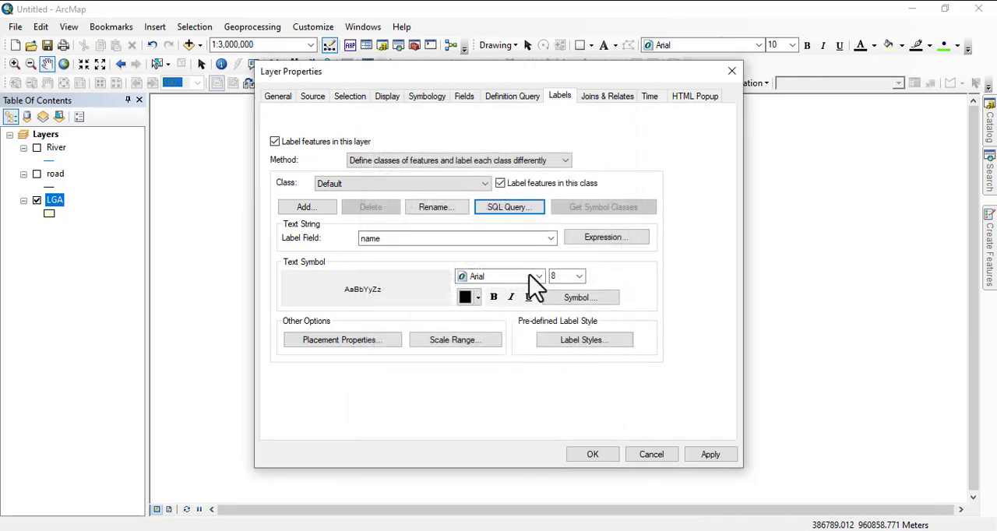
{"action": "left_click", "coordinate": [394, 162]}
{"action": "left_click", "coordinate": [384, 175]}
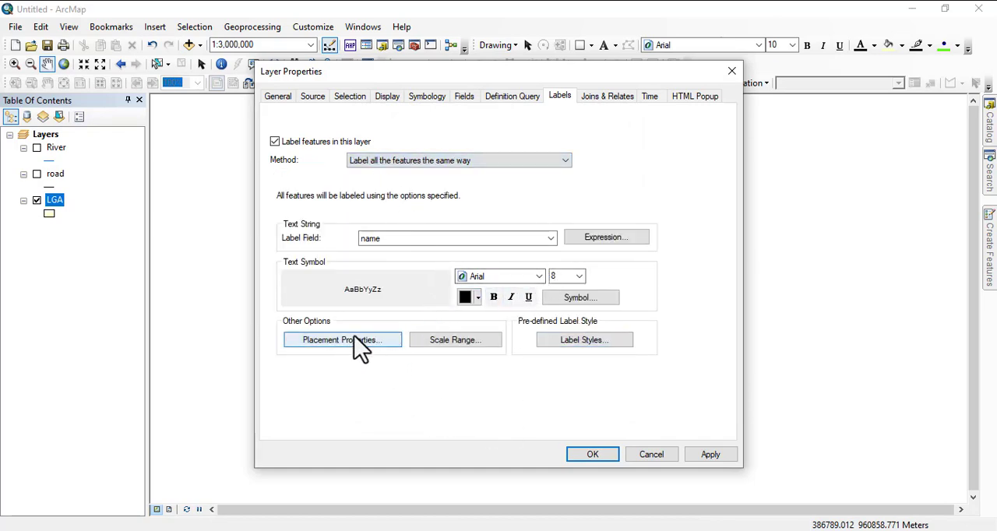
Apply LGA label placement with horizontal first then straight, labels only inside polygons, and duplicate labels removed.
{"action": "left_click", "coordinate": [330, 343]}
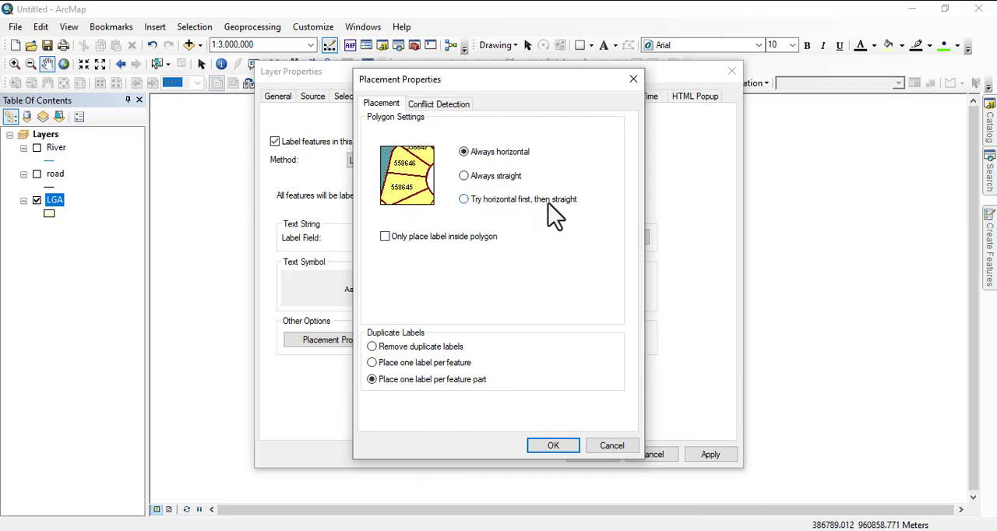
{"action": "left_click", "coordinate": [491, 200]}
{"action": "left_click", "coordinate": [386, 238]}
{"action": "left_click", "coordinate": [403, 348]}
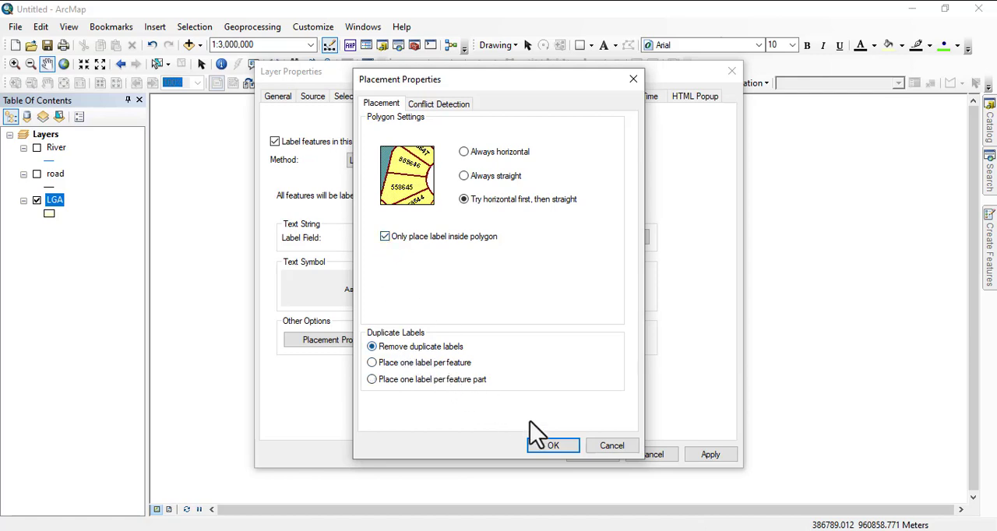
{"action": "left_click", "coordinate": [562, 446]}
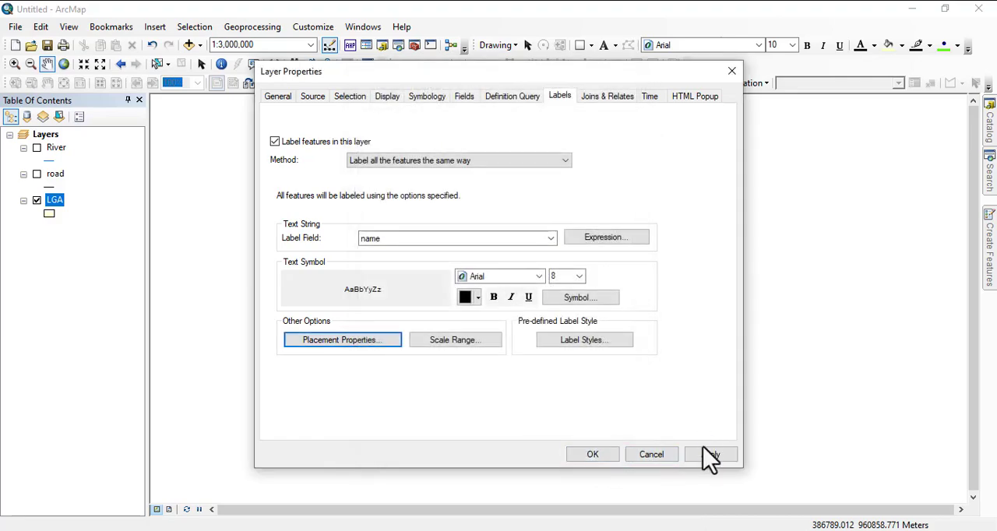
{"action": "left_click", "coordinate": [711, 456]}
{"action": "mouse_move", "coordinate": [510, 81]}
{"action": "left_mouse_down"}
{"action": "mouse_move", "coordinate": [663, 177]}
{"action": "mouse_move", "coordinate": [360, 221]}
{"action": "mouse_move", "coordinate": [996, 92]}
{"action": "mouse_move", "coordinate": [920, 89]}
{"action": "mouse_move", "coordinate": [896, 77]}
{"action": "left_mouse_up"}
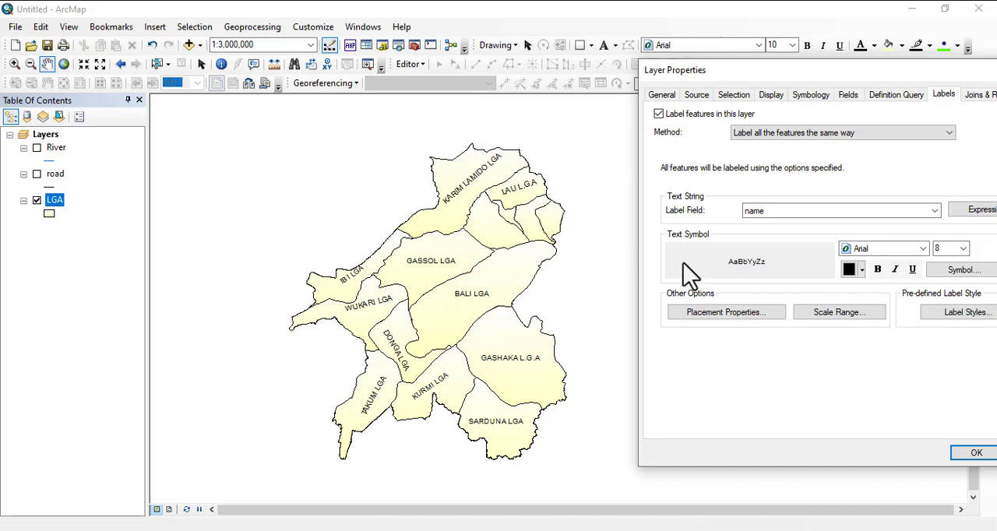
{"action": "left_click", "coordinate": [980, 455]}
Examine the labels of the small northeastern LGAs, including Jalingo, Yorro and Zing, at larger map scales.
{"action": "scroll", "coordinate": [539, 223], "scroll_direction": "down", "scroll_amount": 2}
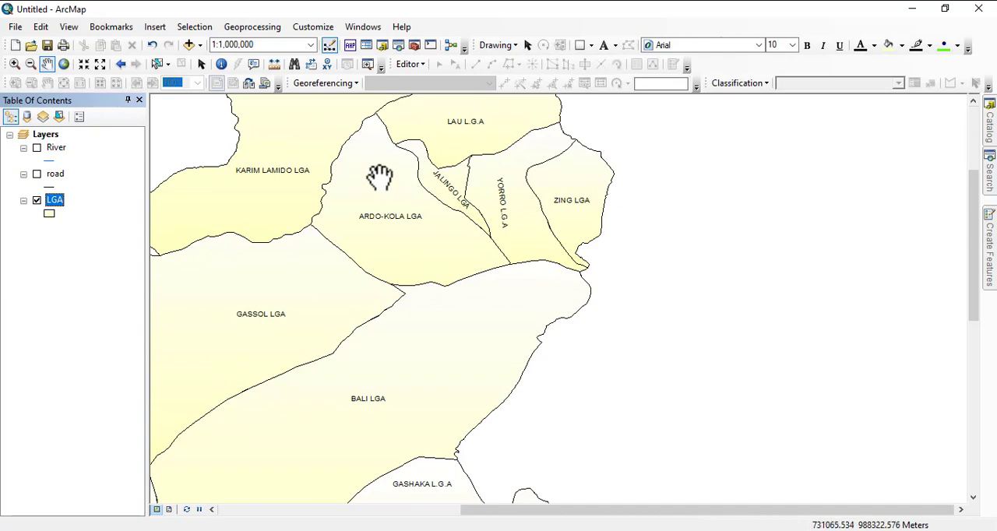
{"action": "left_click_drag", "start_coordinate": [381, 176], "coordinate": [458, 262]}
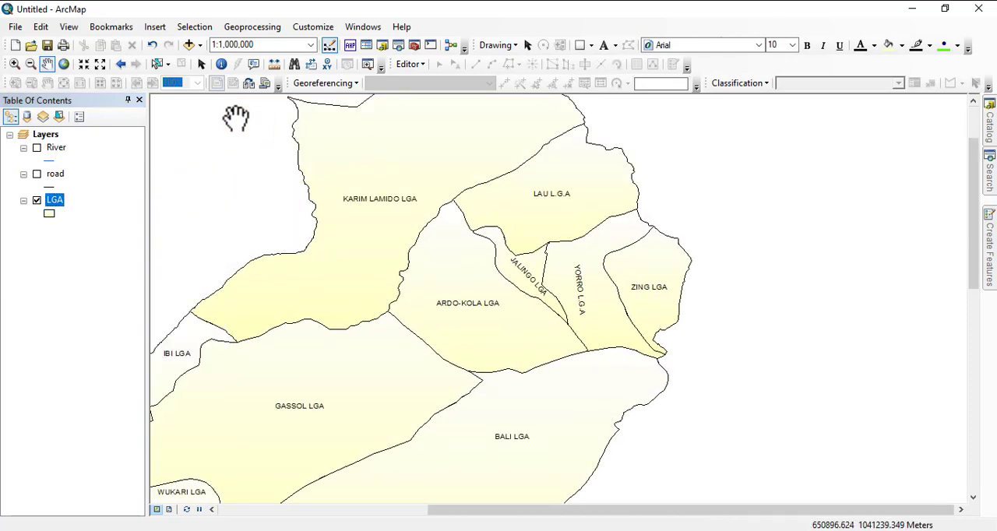
{"action": "scroll", "coordinate": [488, 264], "scroll_direction": "down", "scroll_amount": 2}
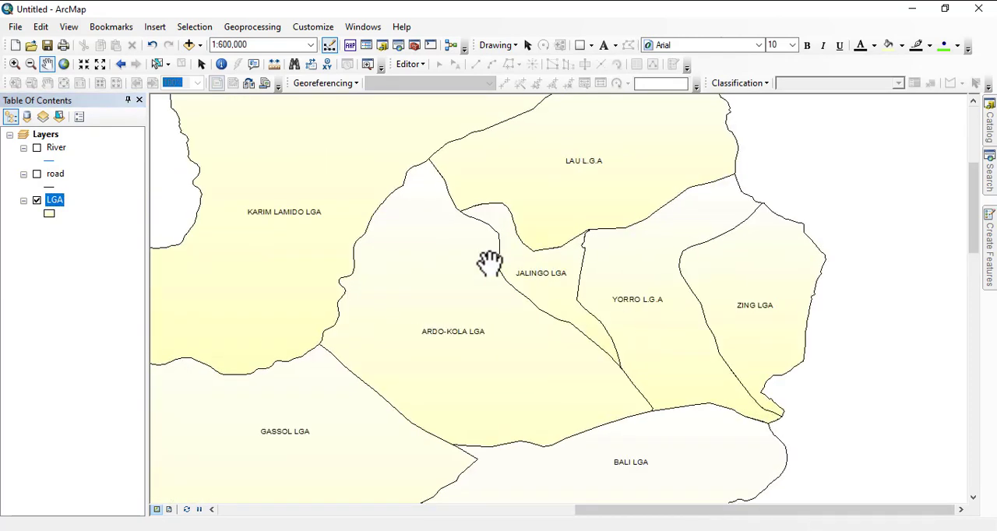
{"action": "scroll", "coordinate": [488, 263], "scroll_direction": "down", "scroll_amount": 2}
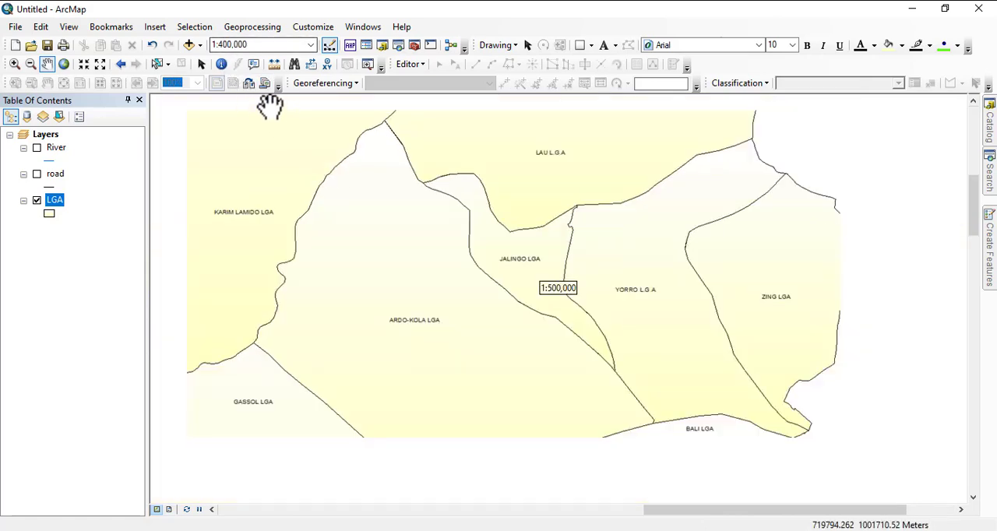
{"action": "left_click_drag", "start_coordinate": [385, 382], "coordinate": [422, 400]}
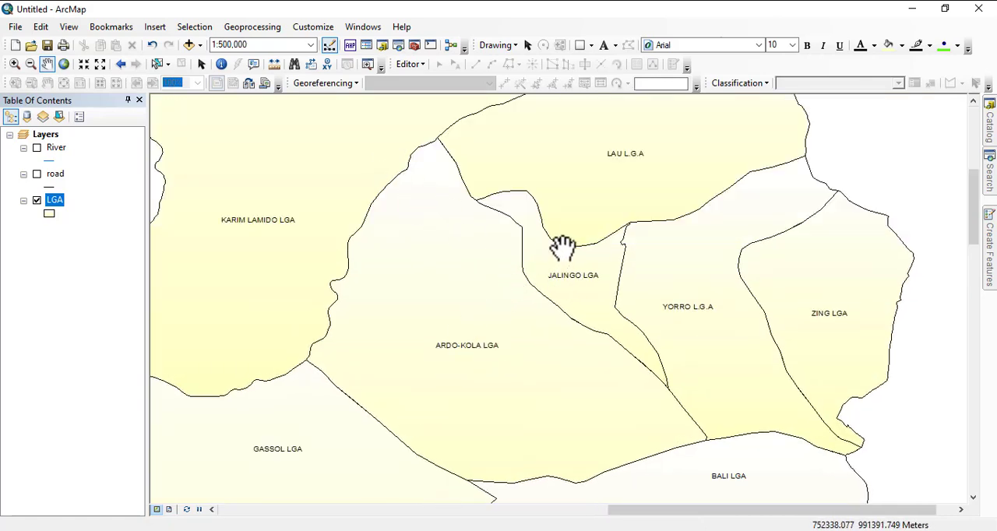
Set the LGA label text size to 6 and apply it.
{"action": "right_click", "coordinate": [48, 200]}
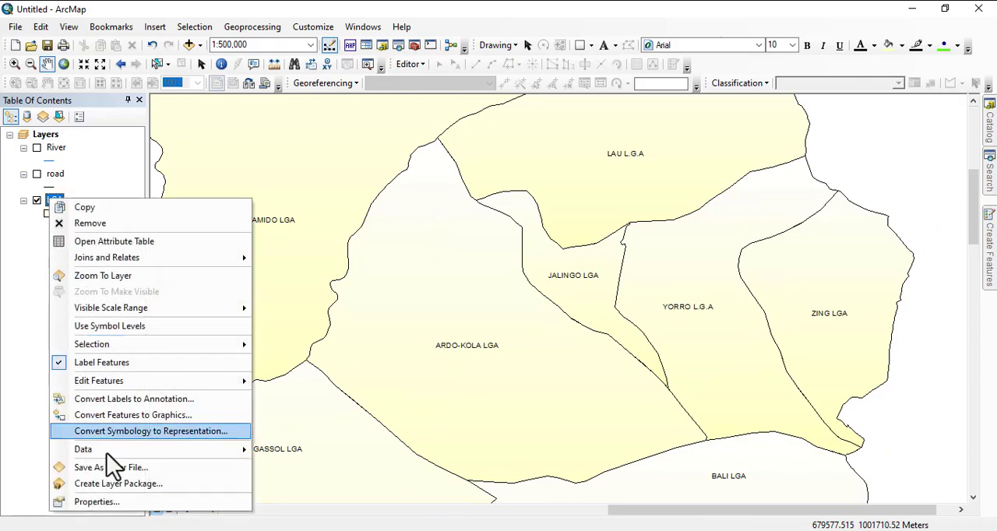
{"action": "left_click", "coordinate": [94, 503]}
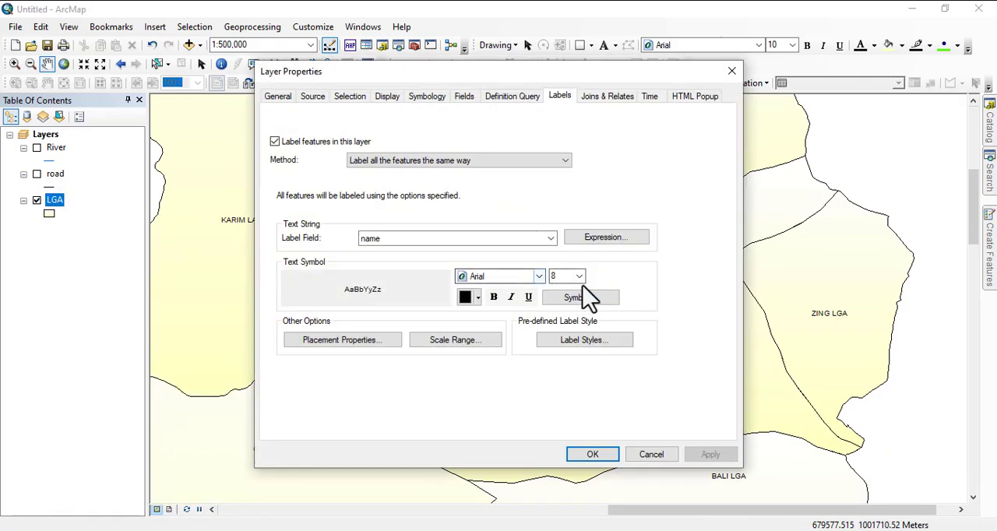
{"action": "left_click", "coordinate": [580, 277]}
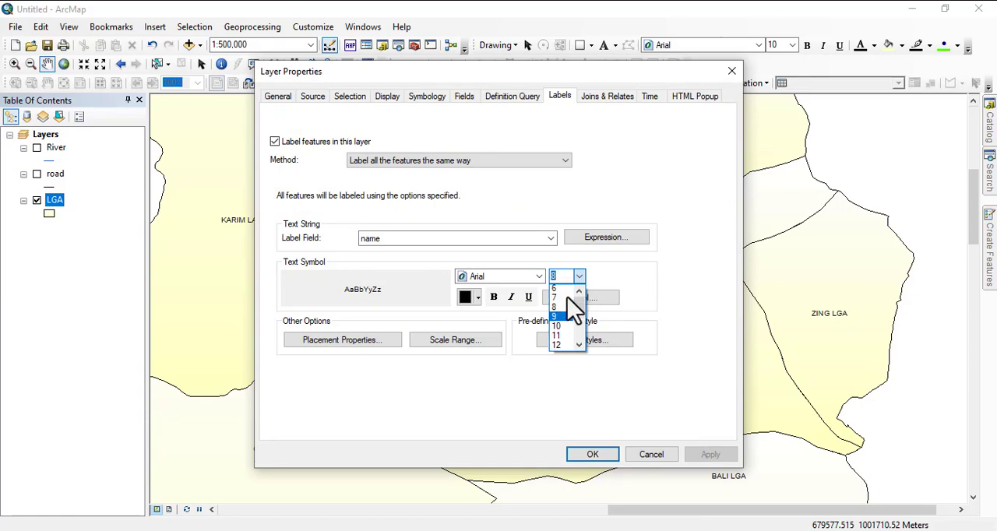
{"action": "scroll", "coordinate": [569, 312], "scroll_direction": "up", "scroll_amount": 1}
{"action": "left_click", "coordinate": [557, 300]}
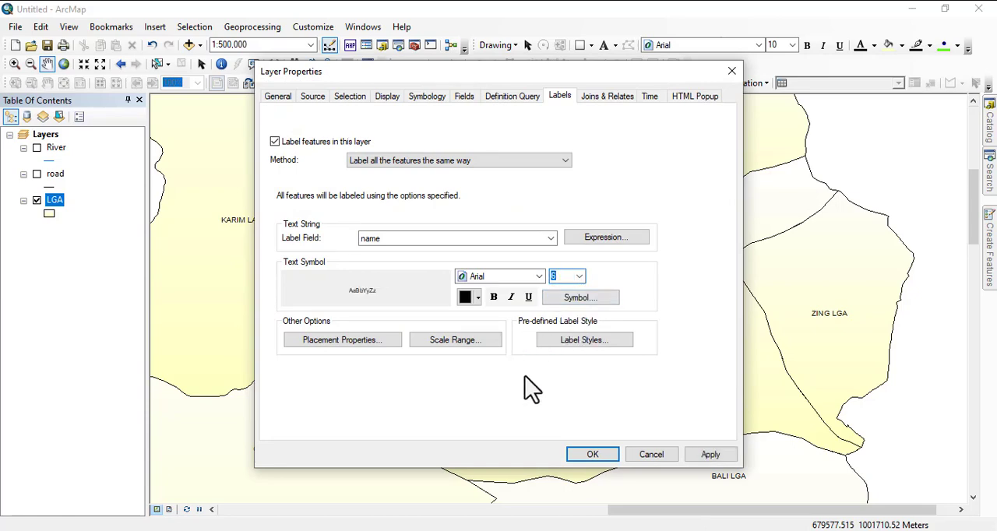
{"action": "left_click", "coordinate": [700, 457]}
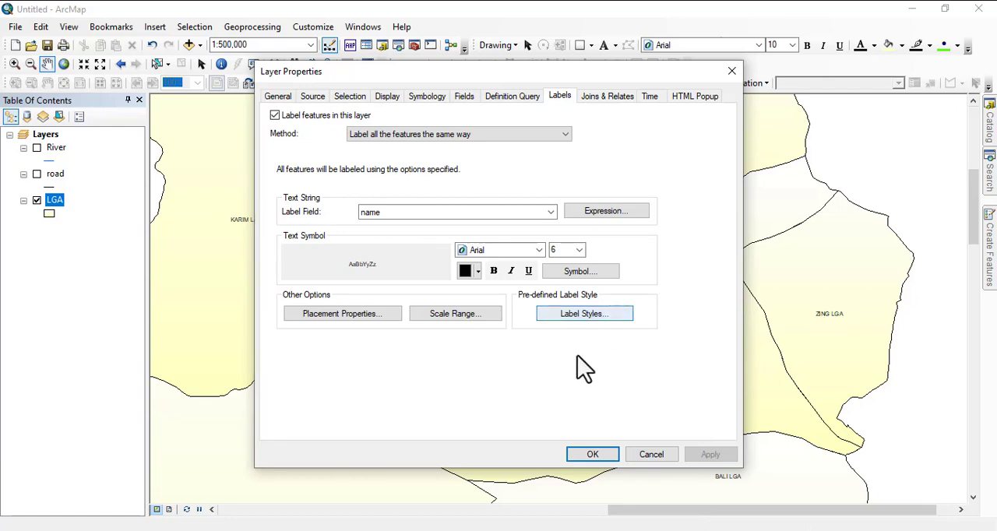
Hide the LGA labels when zoomed out beyond 1:1,000 or in beyond 1:750,000, and check the effect at several map scales.
{"action": "left_click", "coordinate": [457, 320]}
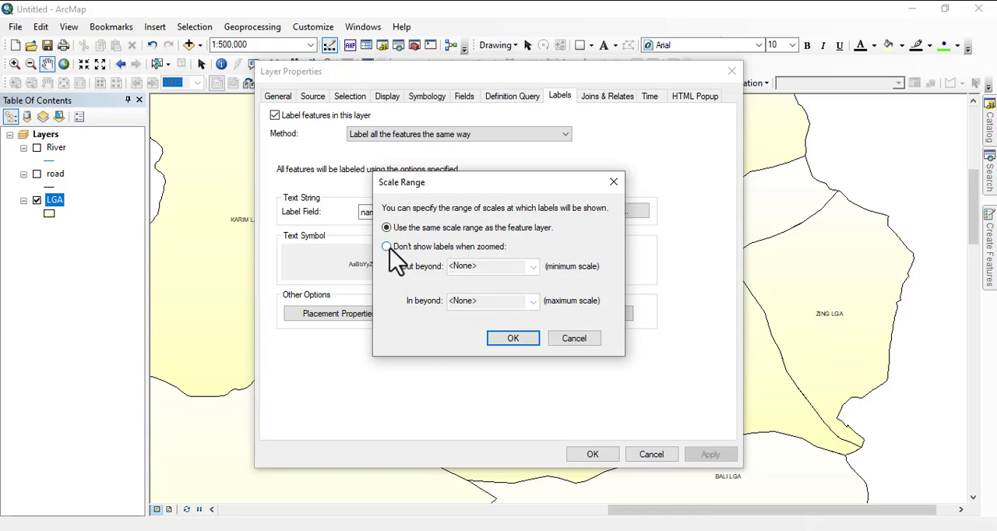
{"action": "left_click", "coordinate": [387, 247]}
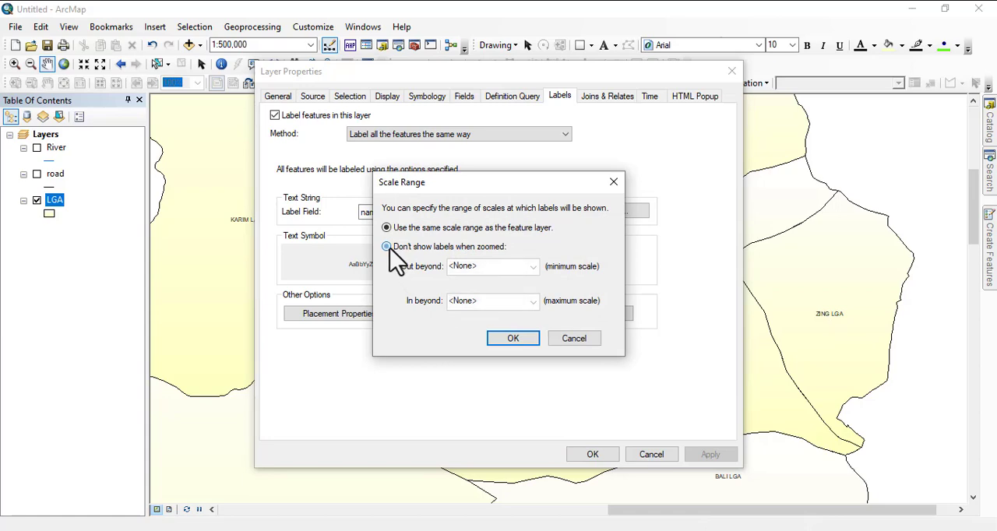
{"action": "left_click", "coordinate": [535, 268]}
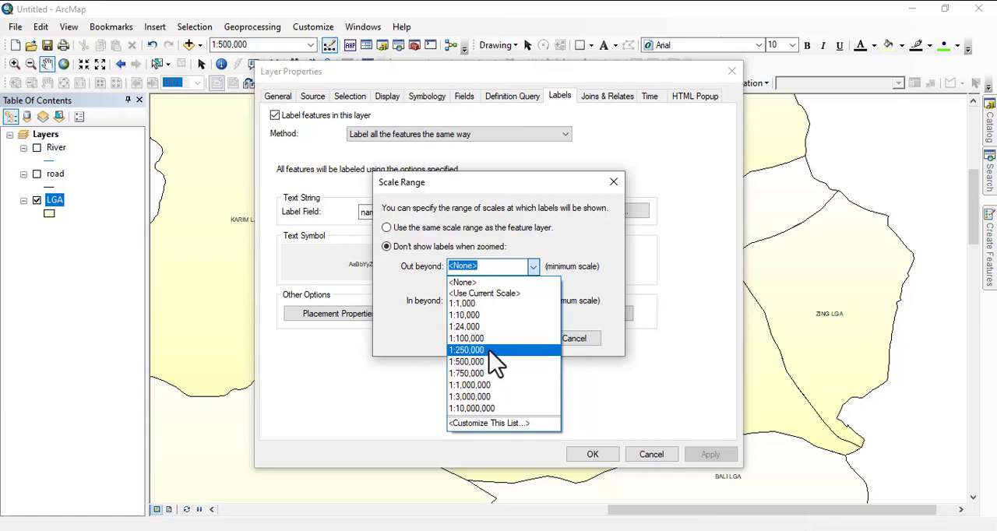
{"action": "left_click", "coordinate": [473, 307]}
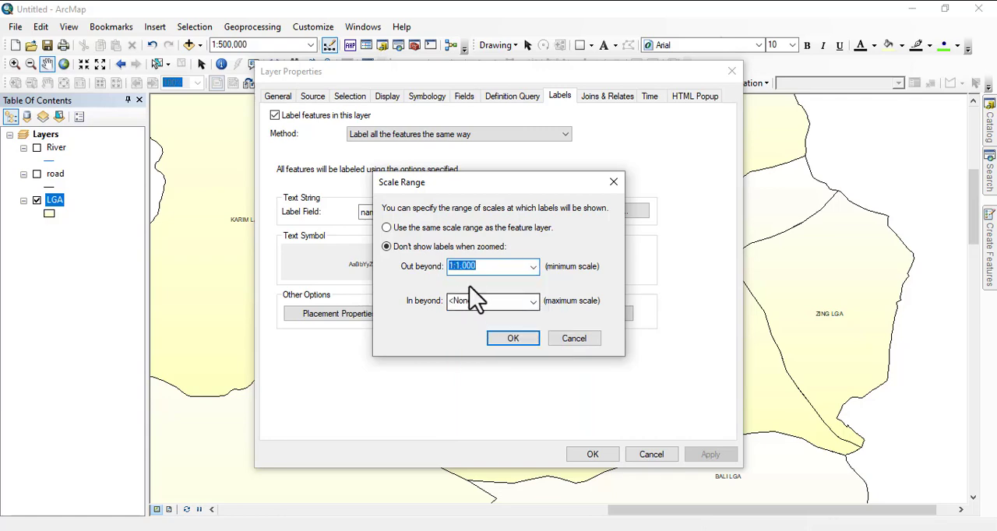
{"action": "left_click", "coordinate": [535, 304]}
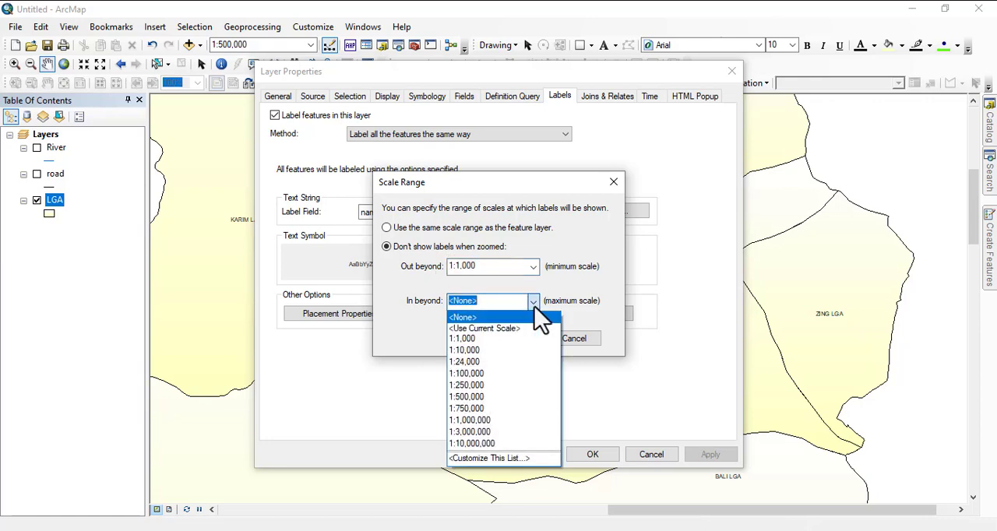
{"action": "left_click", "coordinate": [489, 410]}
{"action": "left_click", "coordinate": [515, 339]}
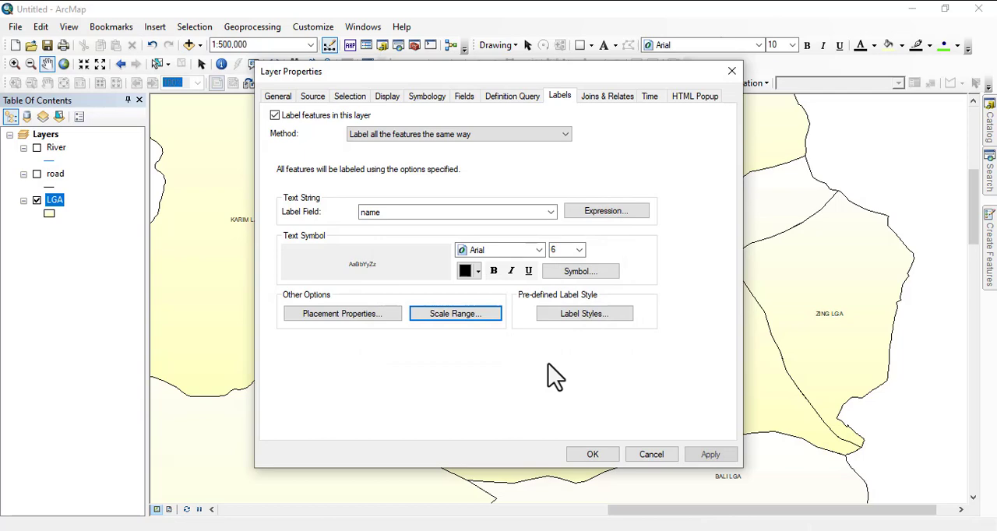
{"action": "left_click", "coordinate": [613, 455]}
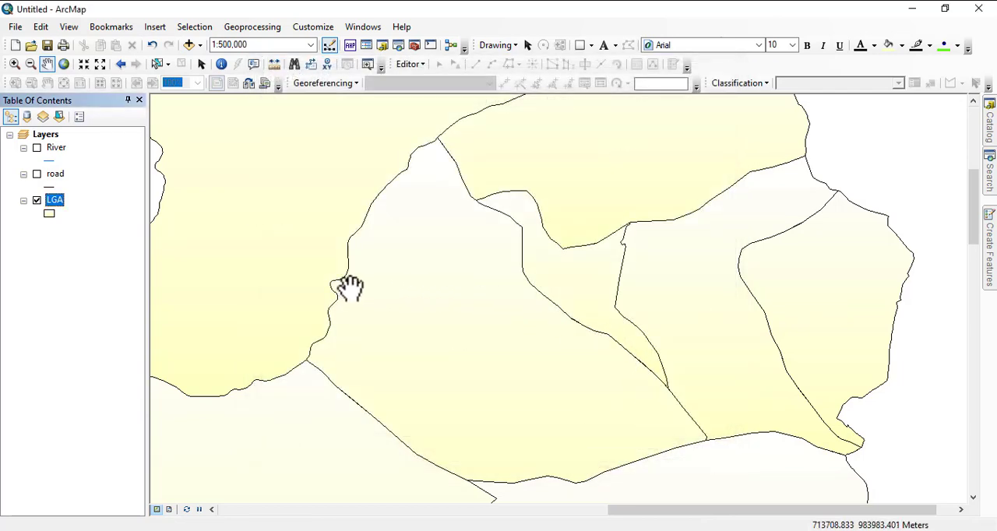
{"action": "scroll", "coordinate": [413, 293], "scroll_direction": "up", "scroll_amount": 2}
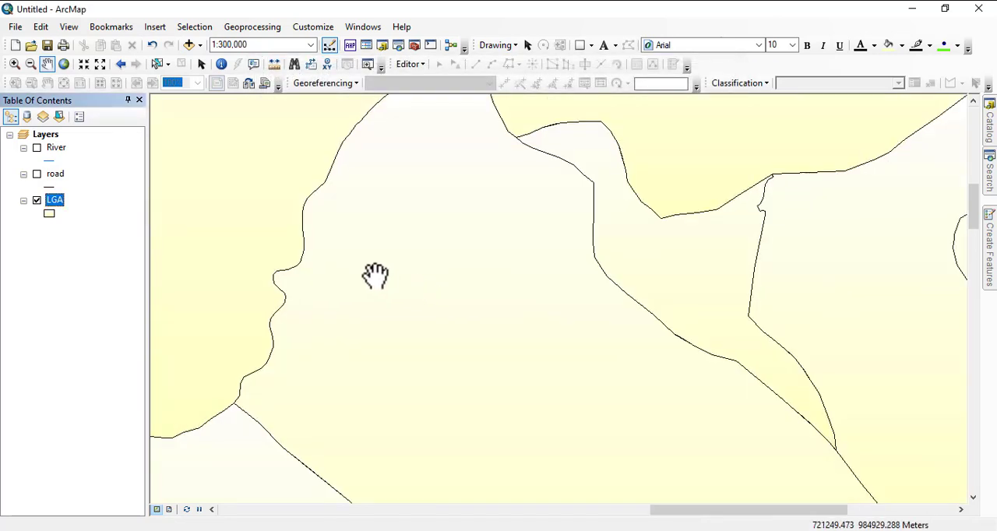
{"action": "scroll", "coordinate": [375, 275], "scroll_direction": "down", "scroll_amount": 2}
{"action": "scroll", "coordinate": [374, 273], "scroll_direction": "down", "scroll_amount": 1}
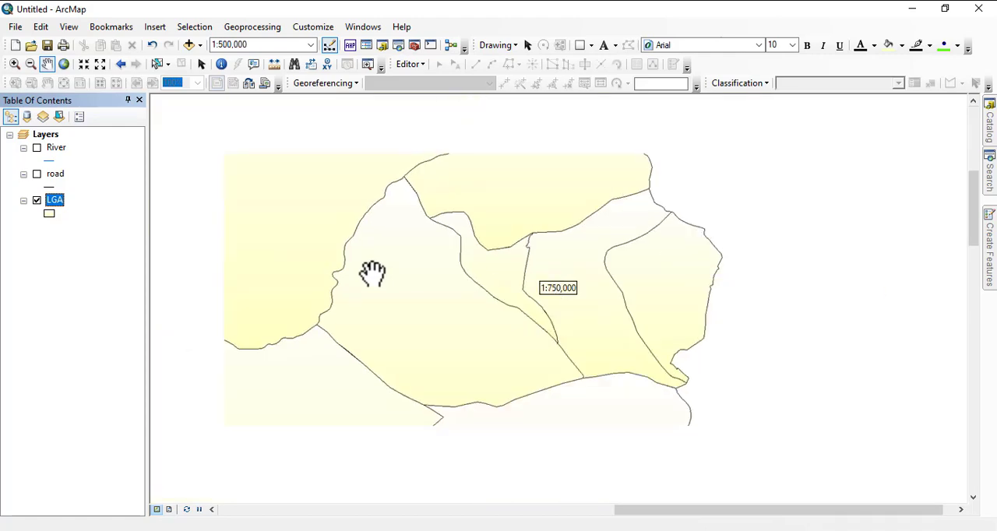
{"action": "scroll", "coordinate": [373, 273], "scroll_direction": "down", "scroll_amount": 1}
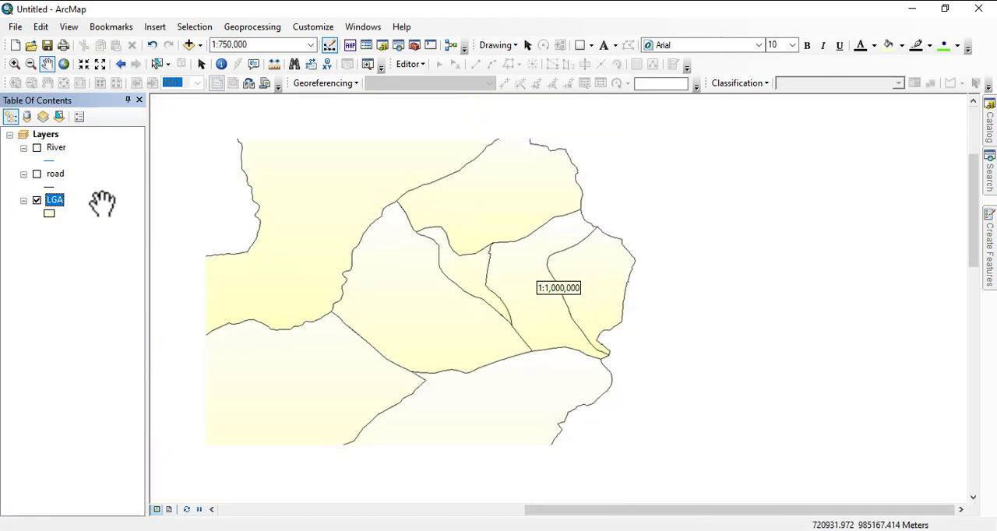
Set the LGA labels to use the same scale range as the feature layer.
{"action": "right_click", "coordinate": [60, 210]}
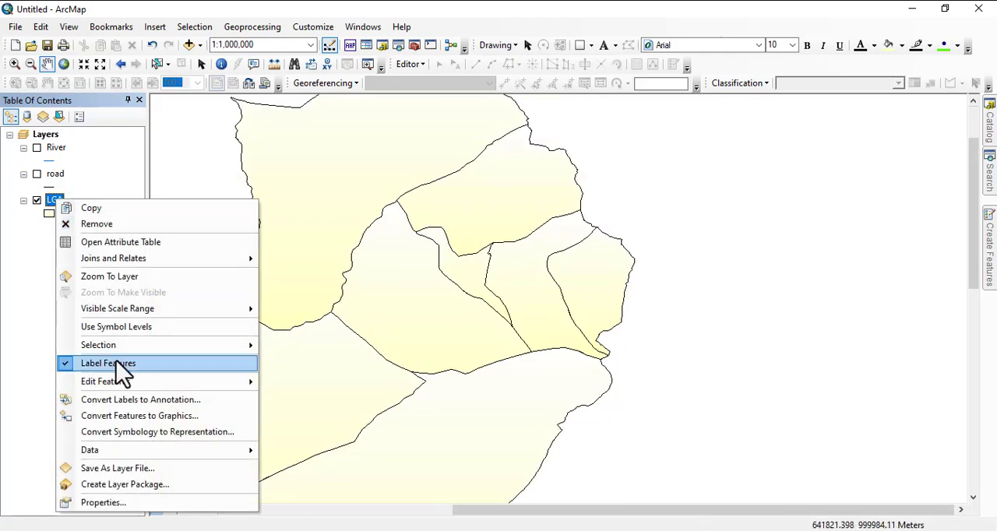
{"action": "left_click", "coordinate": [124, 504]}
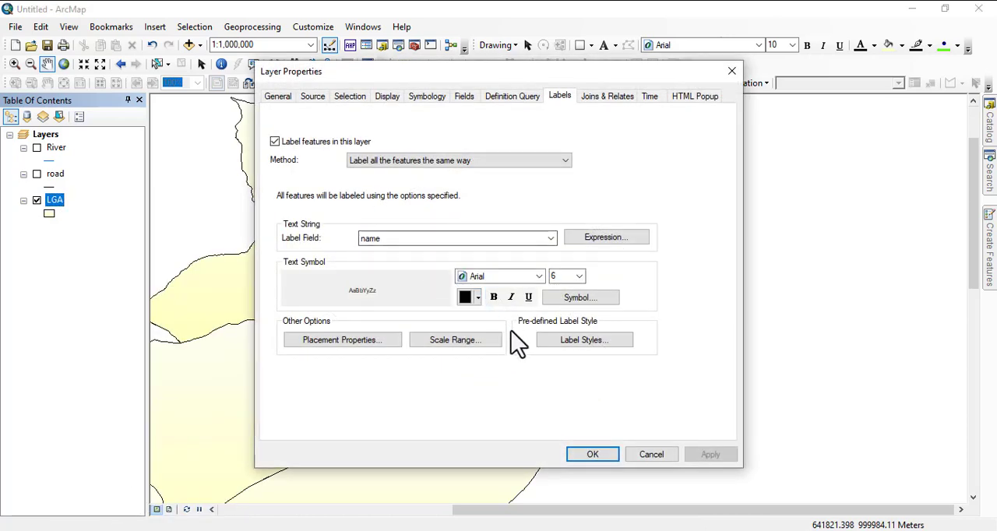
{"action": "left_click", "coordinate": [459, 343]}
{"action": "left_click", "coordinate": [396, 231]}
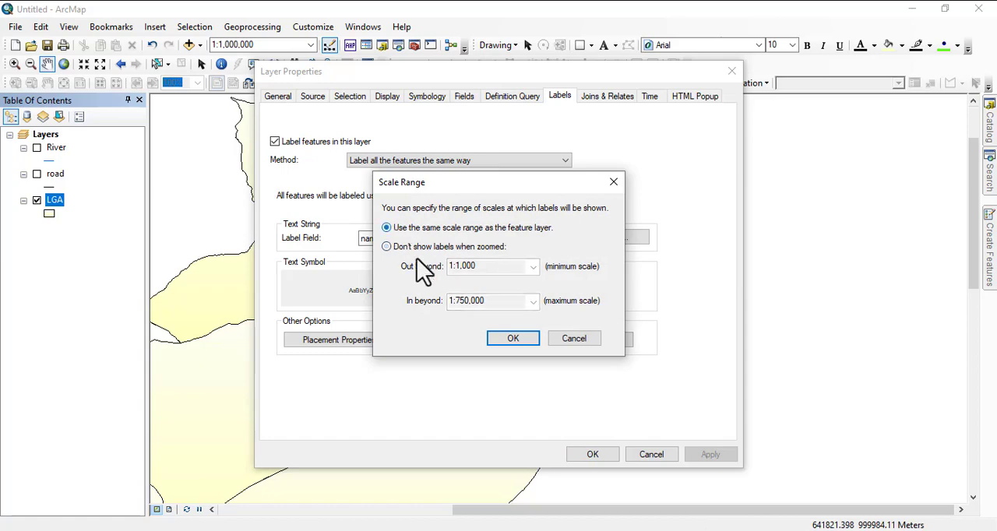
{"action": "left_click", "coordinate": [516, 341]}
{"action": "left_click", "coordinate": [710, 455]}
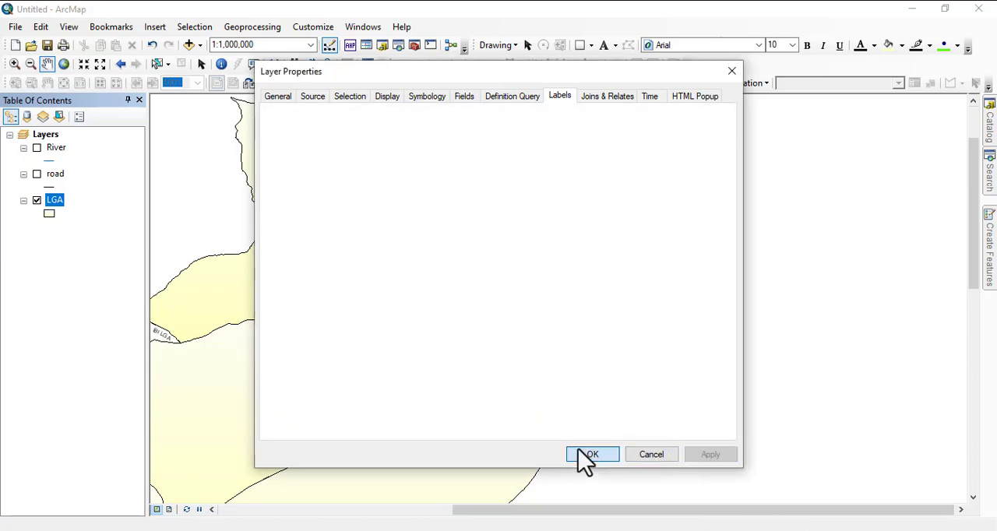
{"action": "left_click", "coordinate": [590, 455]}
Examine the label placement across the LGAs, from Gashaka and Takum in the south to Karim Lamido and Zing in the north.
{"action": "left_click_drag", "start_coordinate": [485, 345], "coordinate": [558, 154]}
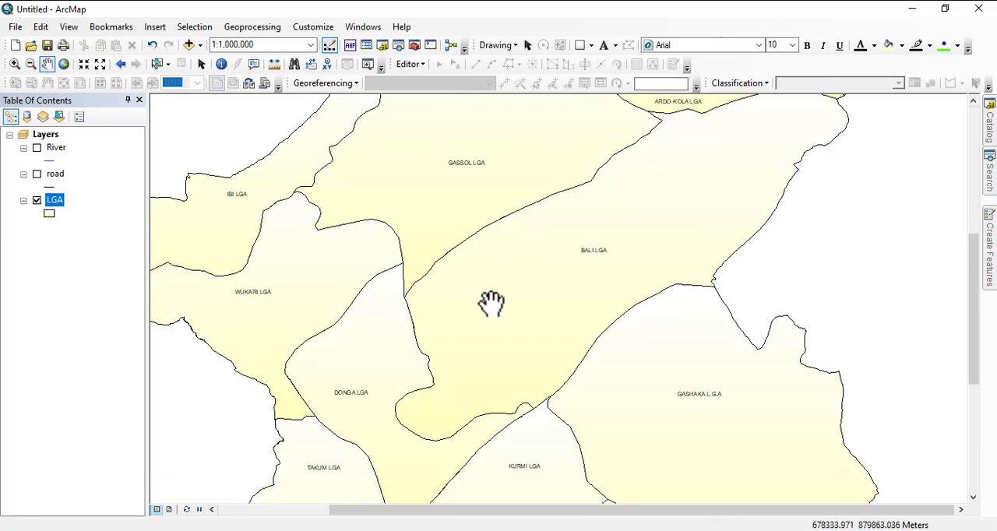
{"action": "left_click_drag", "start_coordinate": [492, 304], "coordinate": [627, 243]}
{"action": "left_click_drag", "start_coordinate": [604, 282], "coordinate": [500, 247]}
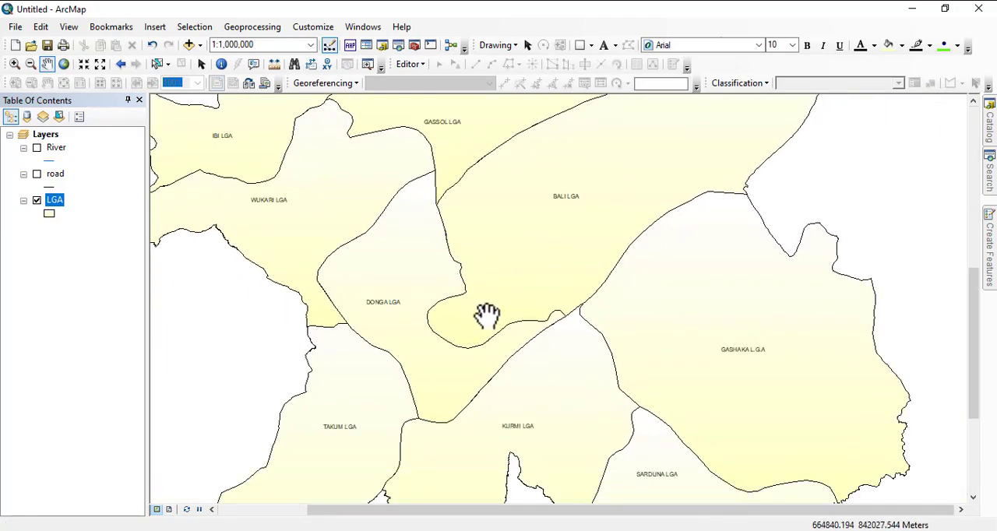
{"action": "left_click_drag", "start_coordinate": [485, 316], "coordinate": [423, 194]}
{"action": "left_click_drag", "start_coordinate": [472, 312], "coordinate": [499, 307]}
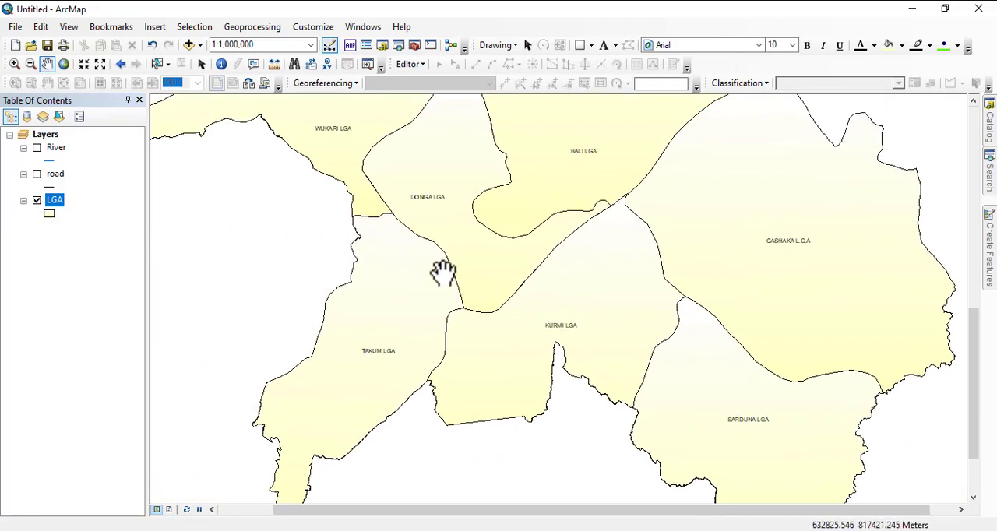
{"action": "left_click_drag", "start_coordinate": [445, 272], "coordinate": [481, 392]}
{"action": "left_click_drag", "start_coordinate": [450, 294], "coordinate": [450, 341]}
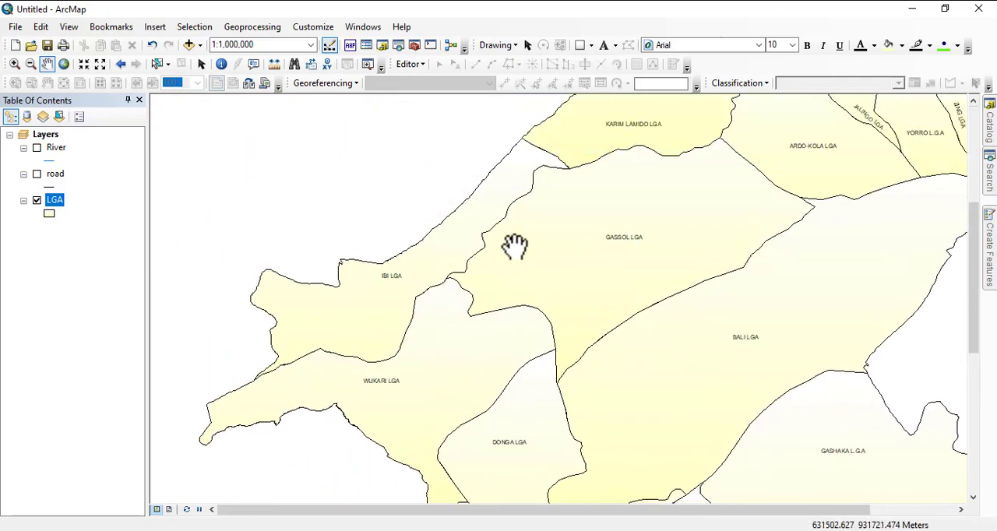
{"action": "left_click_drag", "start_coordinate": [514, 247], "coordinate": [405, 359]}
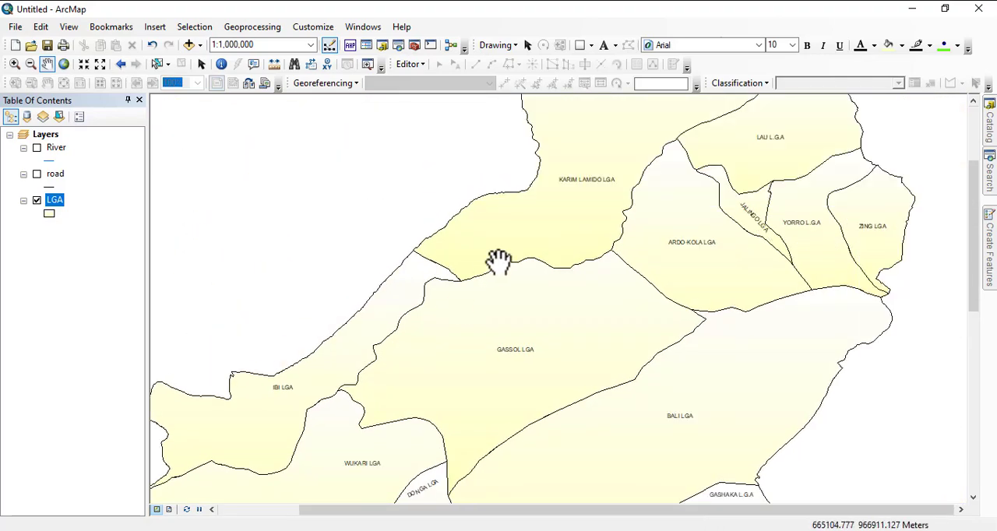
{"action": "scroll", "coordinate": [430, 208], "scroll_direction": "up", "scroll_amount": 1}
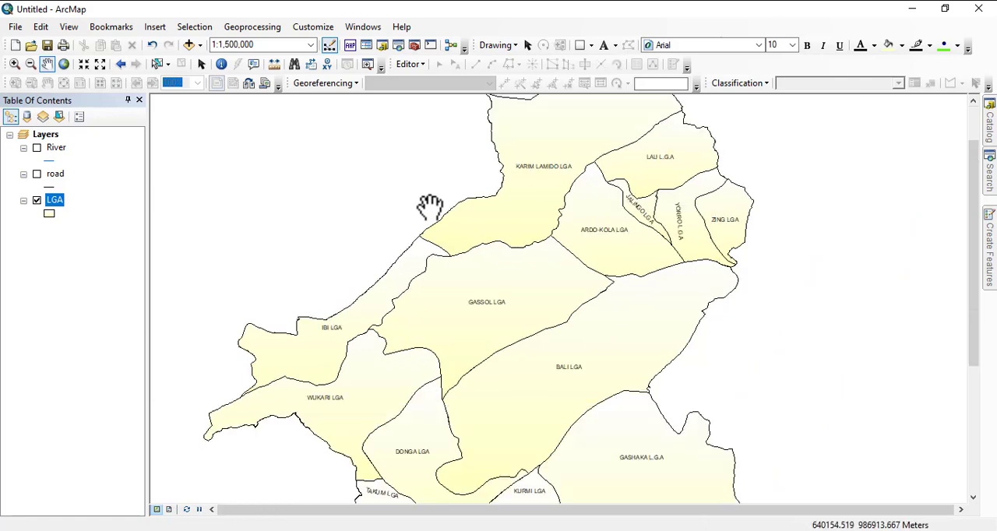
Remove the restriction that places LGA labels only inside polygons, keeping horizontal first then straight placement and duplicate removal.
{"action": "right_click", "coordinate": [53, 200]}
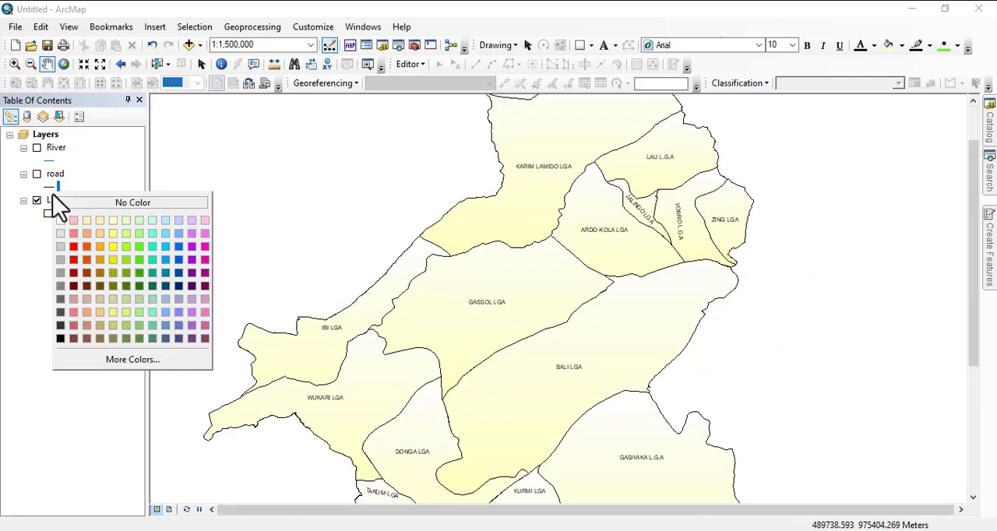
{"action": "right_click", "coordinate": [50, 201]}
{"action": "left_click", "coordinate": [112, 503]}
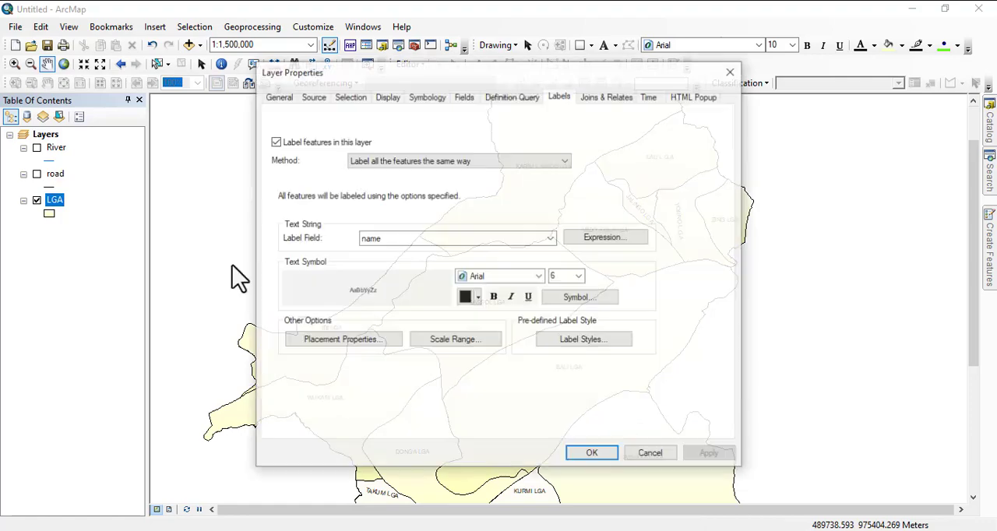
{"action": "left_click", "coordinate": [318, 344]}
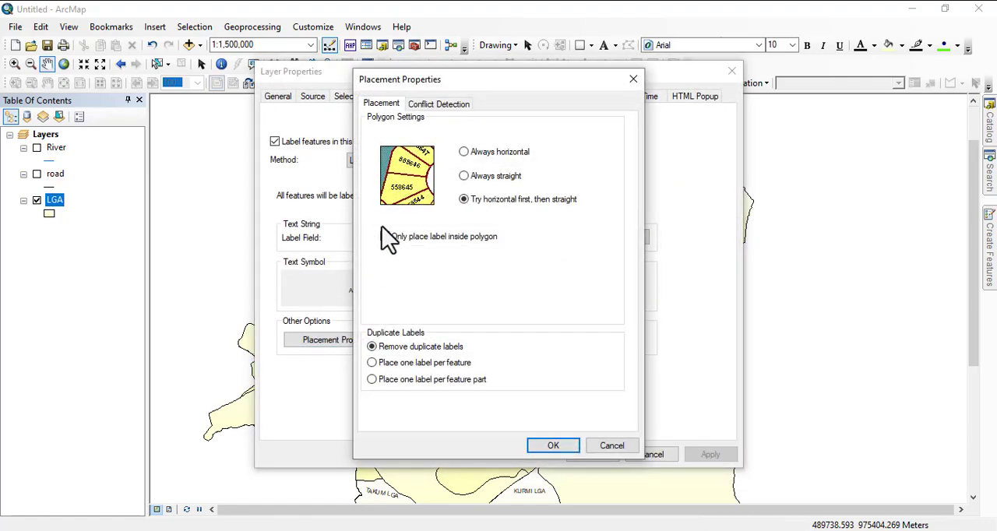
{"action": "left_click", "coordinate": [554, 446]}
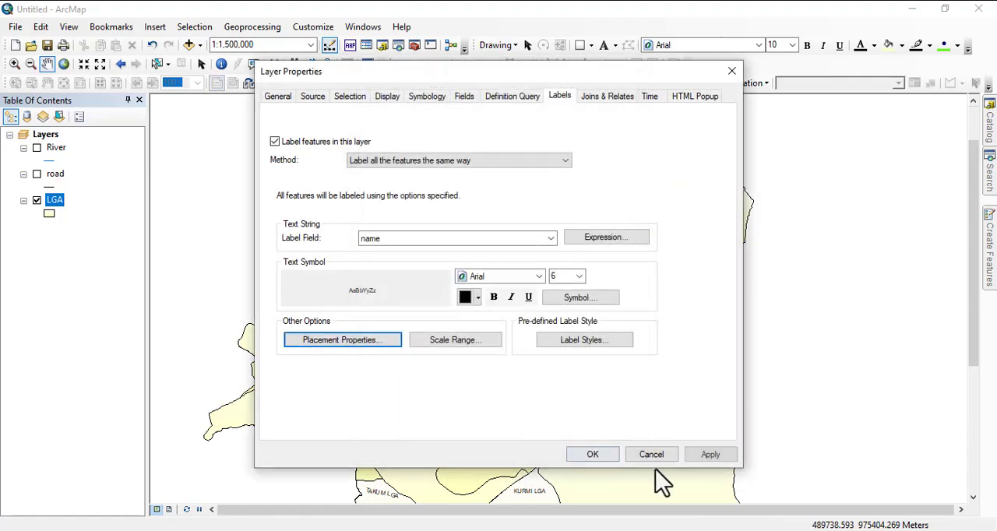
{"action": "left_click", "coordinate": [593, 454]}
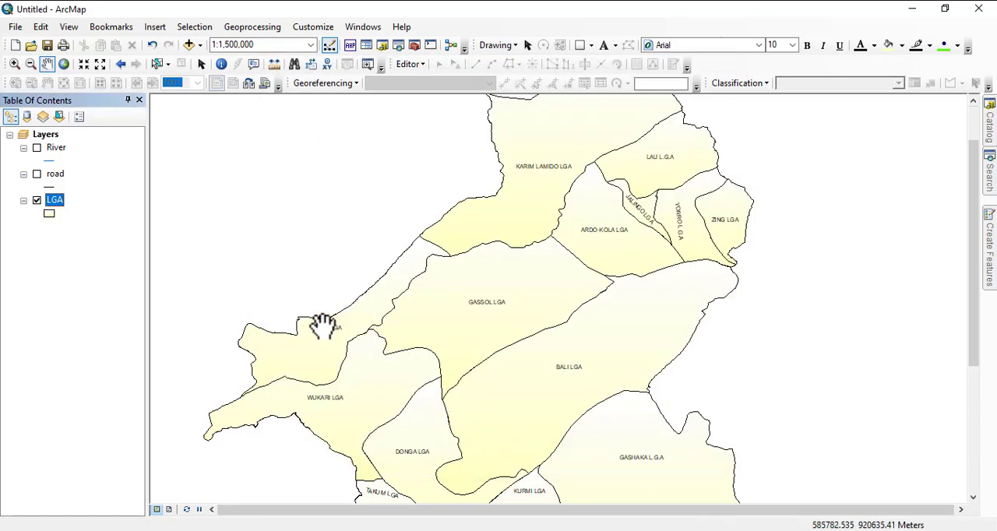
Examine how the LGA labels fit their polygons at small map scales out to 1:10,000,000 and back at 1:2,000,000.
{"action": "scroll", "coordinate": [247, 304], "scroll_direction": "up", "scroll_amount": 3}
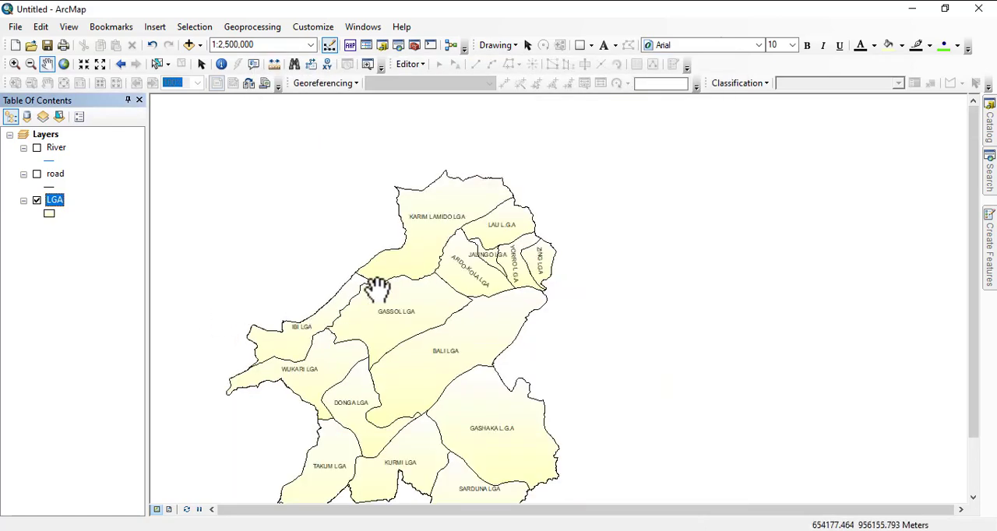
{"action": "scroll", "coordinate": [356, 330], "scroll_direction": "up", "scroll_amount": 2}
{"action": "scroll", "coordinate": [358, 329], "scroll_direction": "up", "scroll_amount": 3}
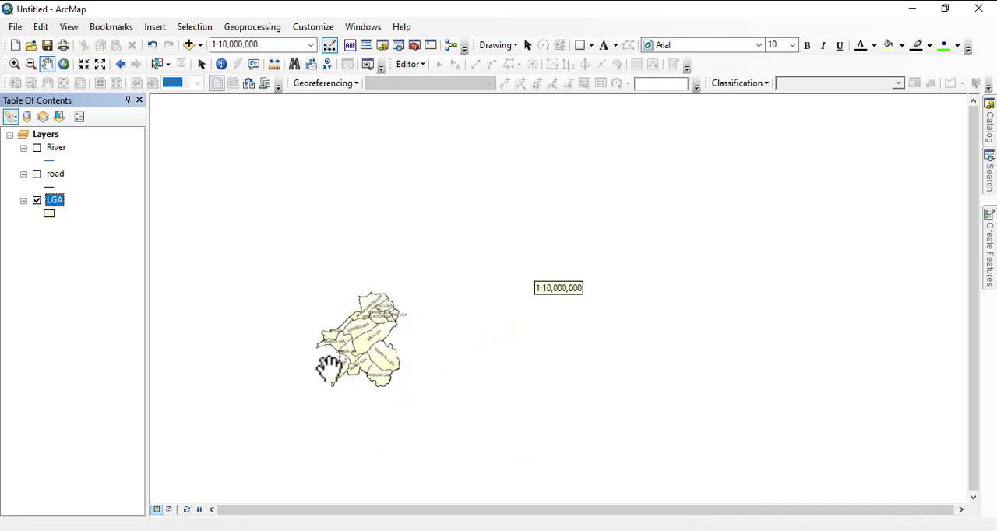
{"action": "scroll", "coordinate": [327, 367], "scroll_direction": "down", "scroll_amount": 2}
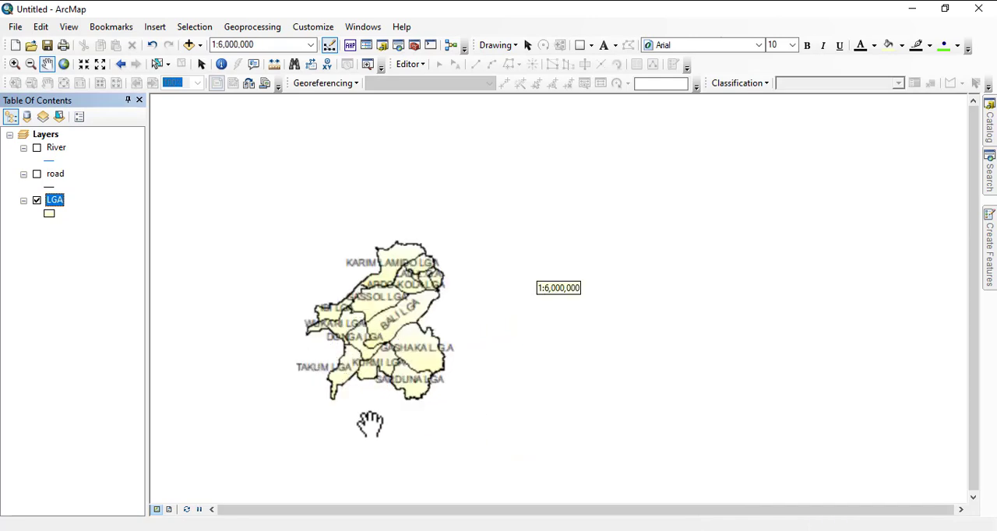
{"action": "scroll", "coordinate": [371, 333], "scroll_direction": "down", "scroll_amount": 1}
{"action": "scroll", "coordinate": [355, 269], "scroll_direction": "down", "scroll_amount": 1}
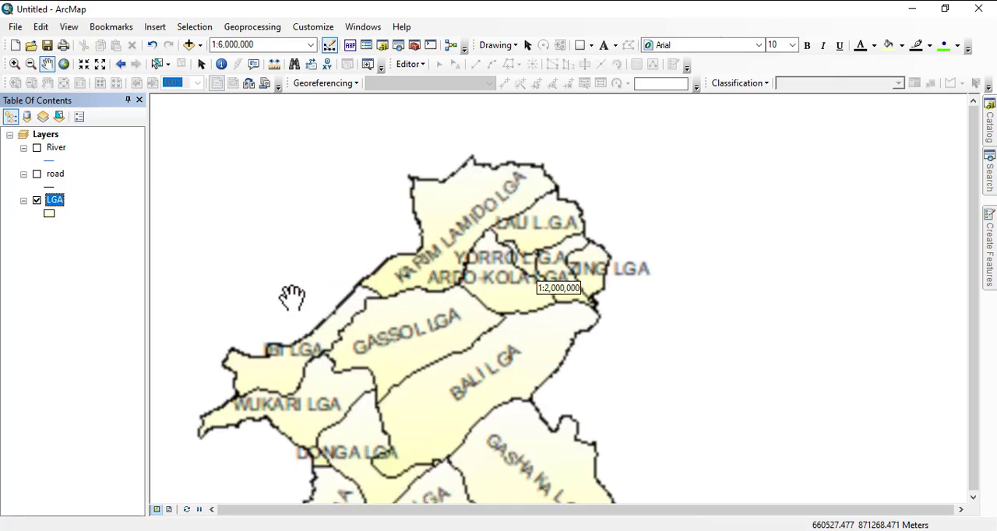
Set the LGA layer's label text size to 10 and apply it to the map.
{"action": "right_click", "coordinate": [50, 211]}
{"action": "left_click", "coordinate": [55, 200]}
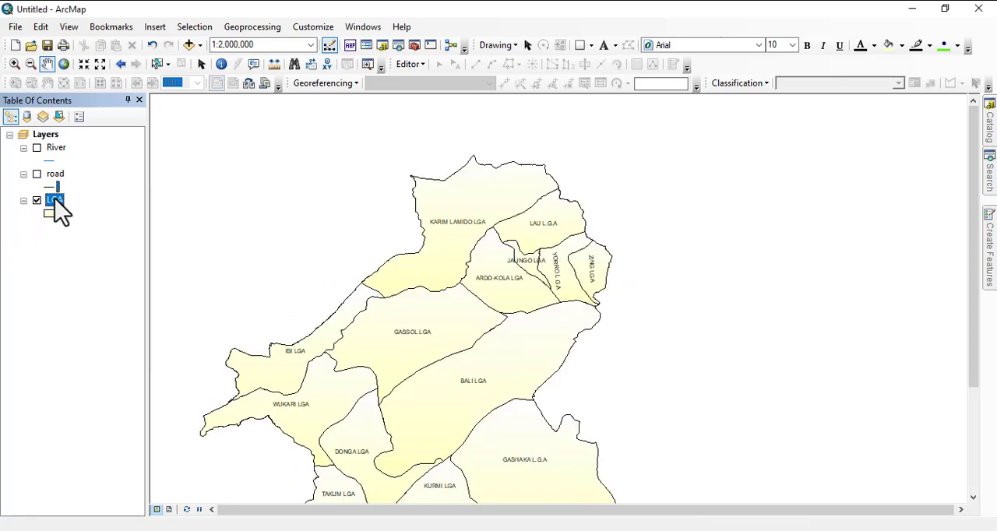
{"action": "right_click", "coordinate": [56, 201]}
{"action": "left_click", "coordinate": [117, 503]}
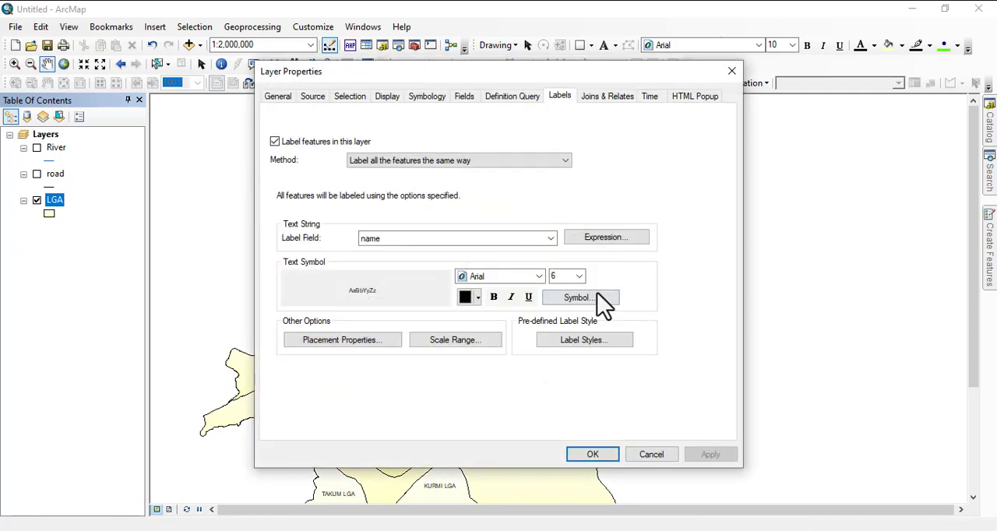
{"action": "left_click", "coordinate": [579, 276]}
{"action": "left_click", "coordinate": [568, 328]}
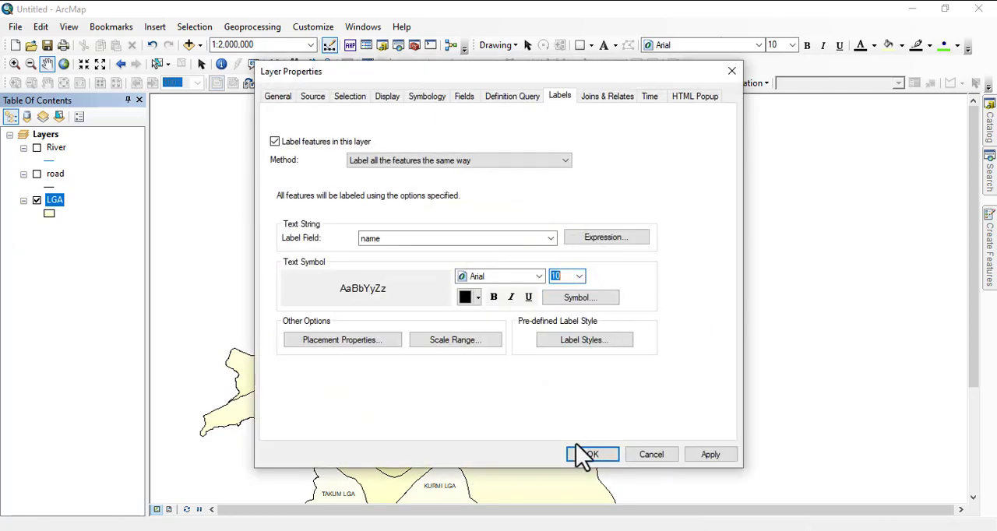
{"action": "left_click", "coordinate": [709, 450]}
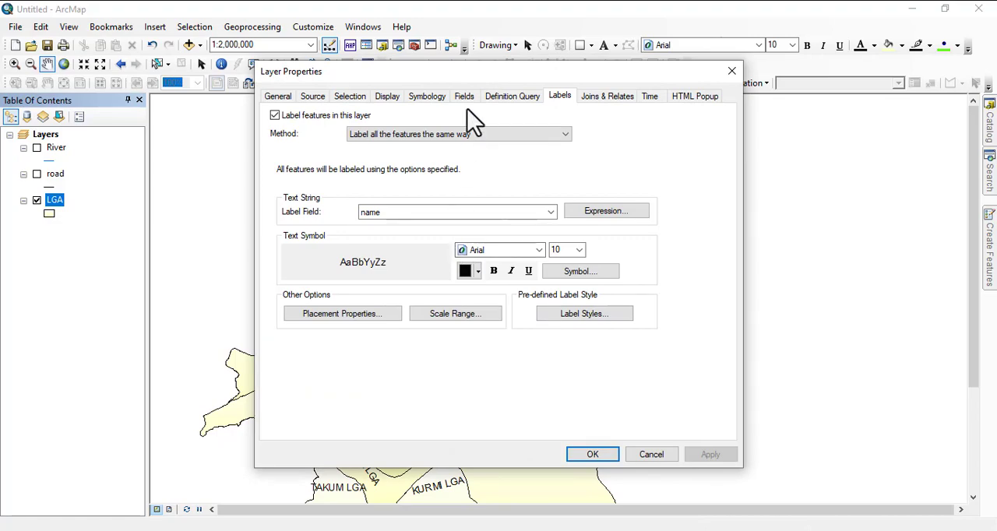
Restrict the LGA labels to inside their polygons, keeping horizontal first then straight placement and duplicate removal.
{"action": "left_click_drag", "start_coordinate": [460, 78], "coordinate": [843, 78]}
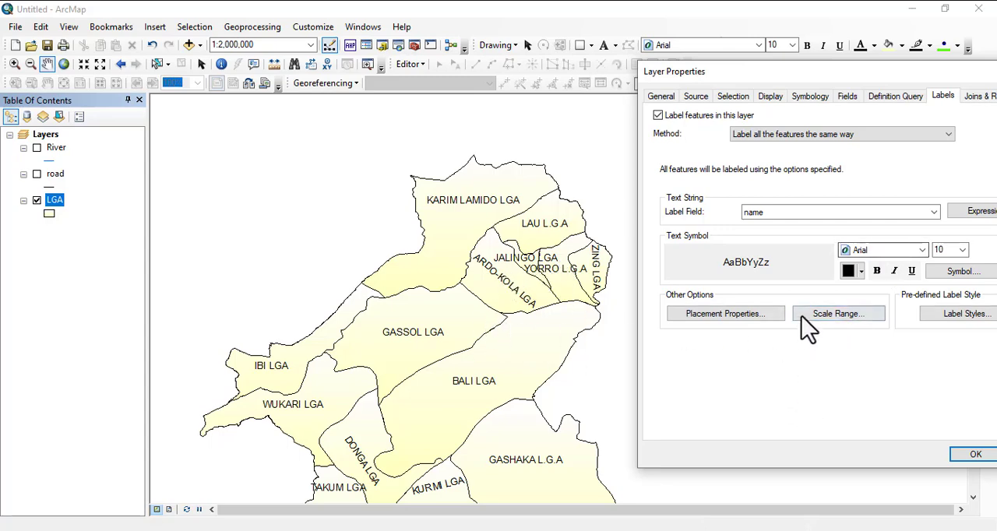
{"action": "left_click", "coordinate": [729, 315]}
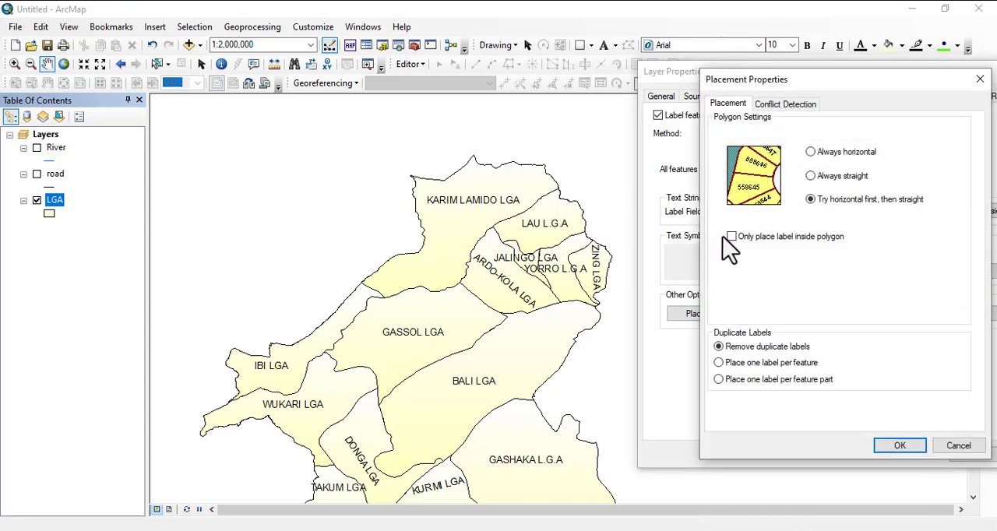
{"action": "left_click", "coordinate": [900, 447]}
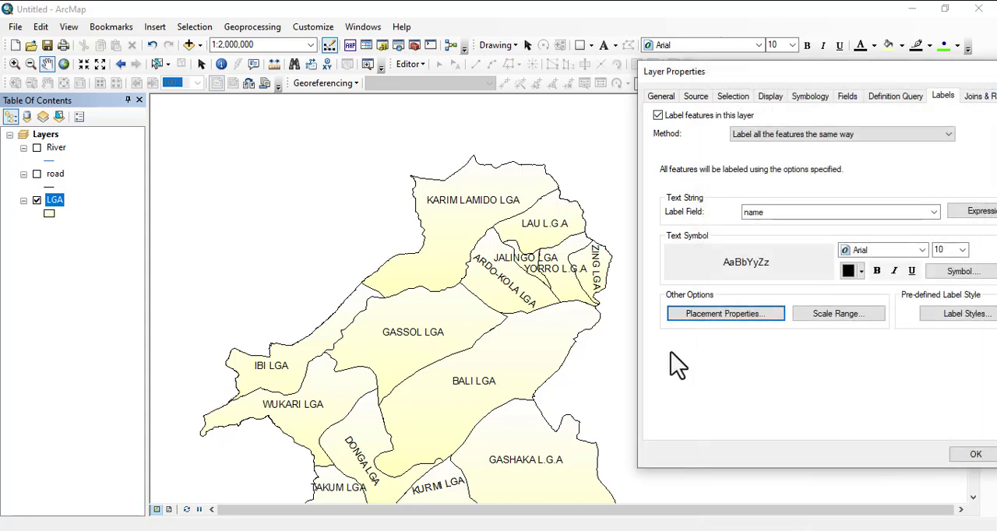
{"action": "left_click", "coordinate": [956, 452]}
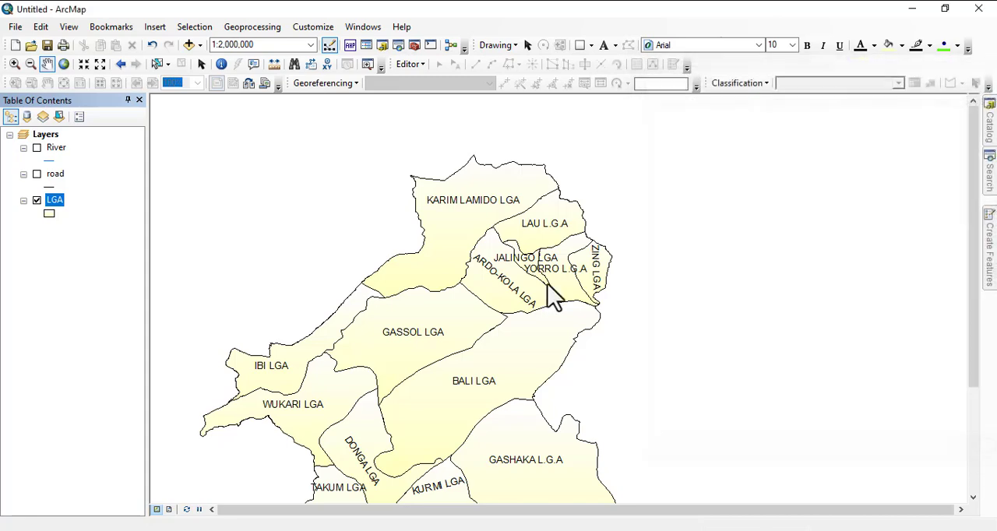
Examine how the labels fit Jalingo, Yorro and the neighbouring LGAs at scales from 1:2,000,000 to 1:400,000 and back out to 1:800,000.
{"action": "left_click_drag", "start_coordinate": [439, 283], "coordinate": [423, 228]}
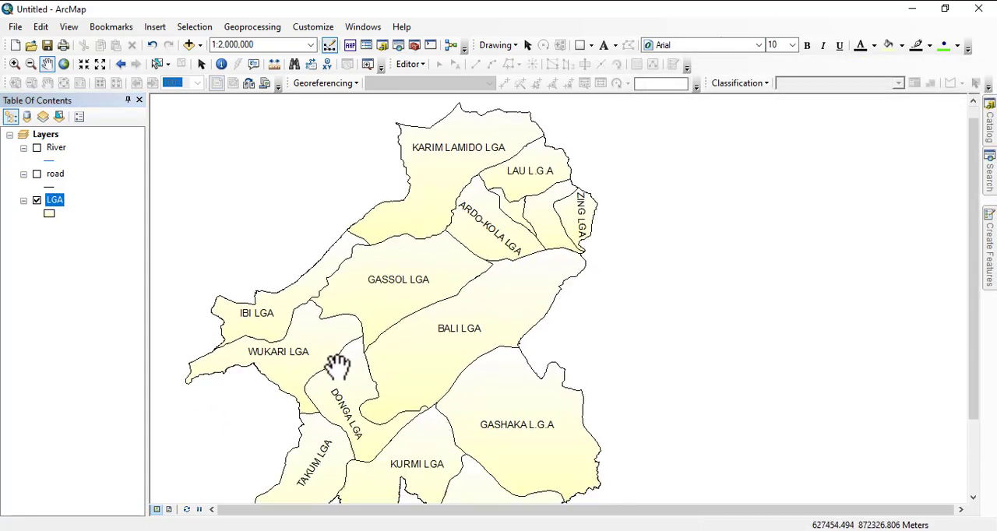
{"action": "scroll", "coordinate": [526, 201], "scroll_direction": "up", "scroll_amount": 2}
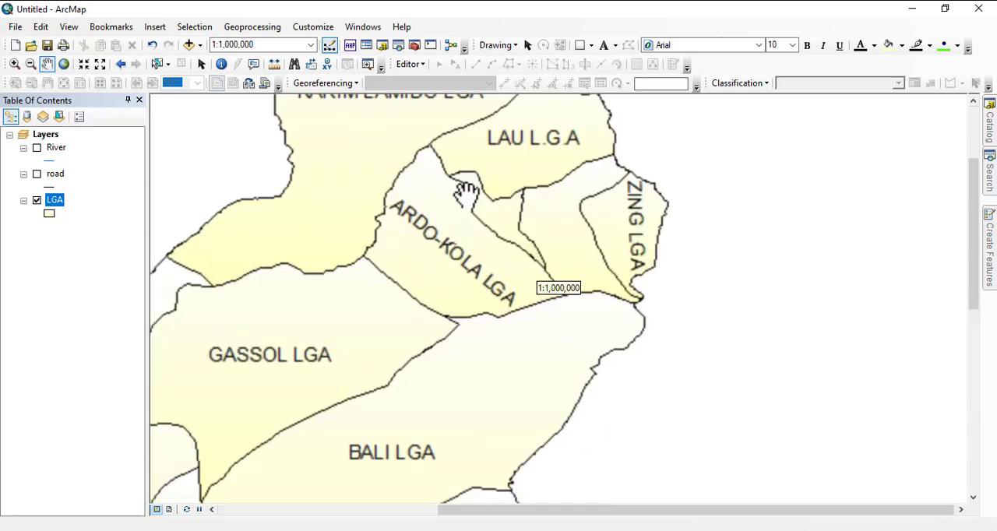
{"action": "scroll", "coordinate": [483, 195], "scroll_direction": "up", "scroll_amount": 2}
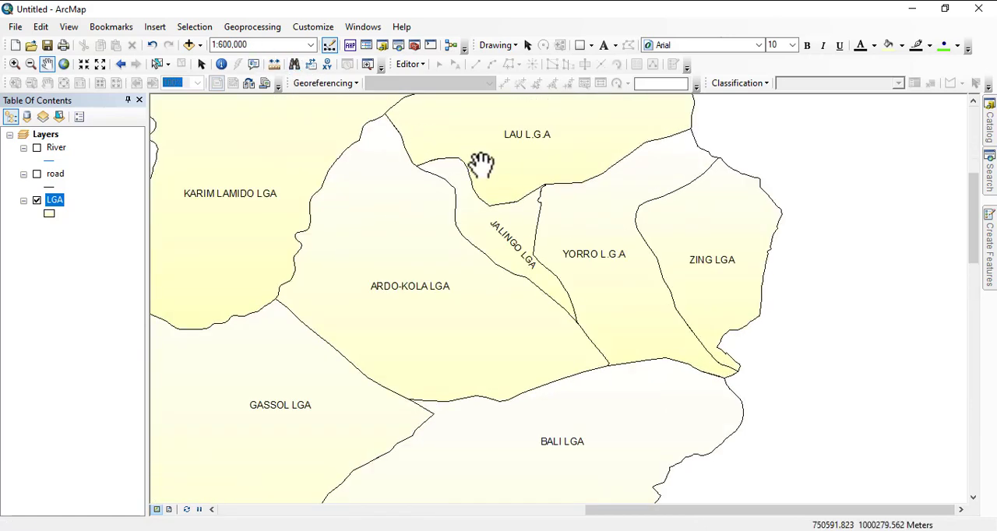
{"action": "scroll", "coordinate": [495, 169], "scroll_direction": "up", "scroll_amount": 1}
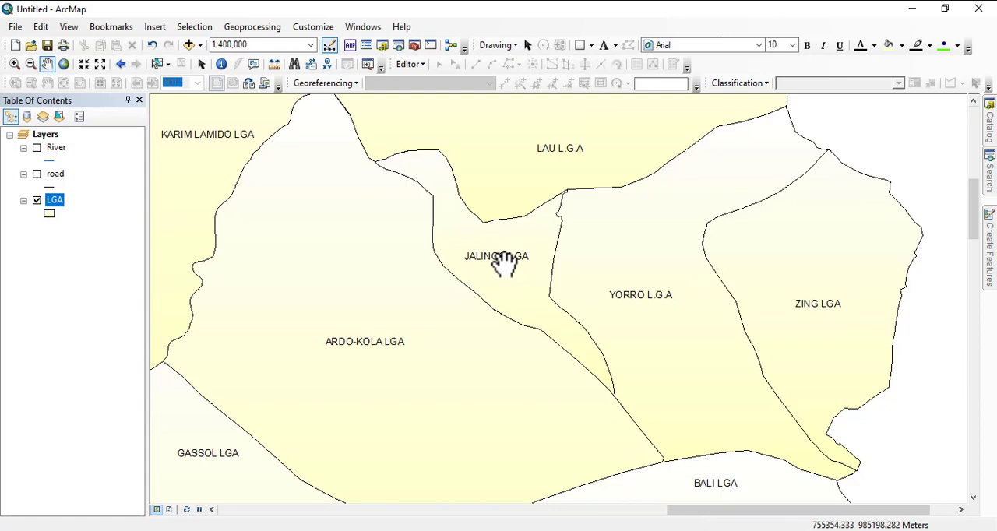
{"action": "scroll", "coordinate": [493, 224], "scroll_direction": "down", "scroll_amount": 1}
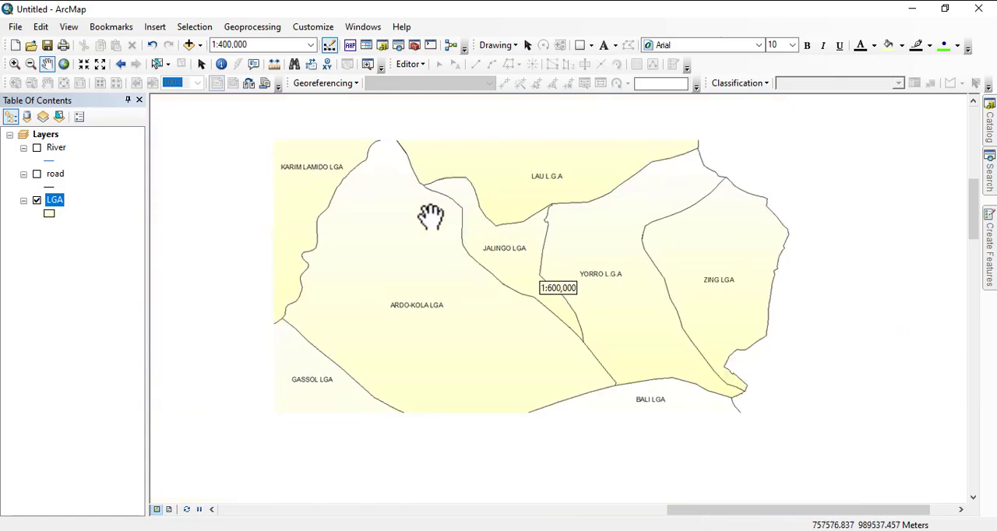
{"action": "scroll", "coordinate": [507, 244], "scroll_direction": "down", "scroll_amount": 1}
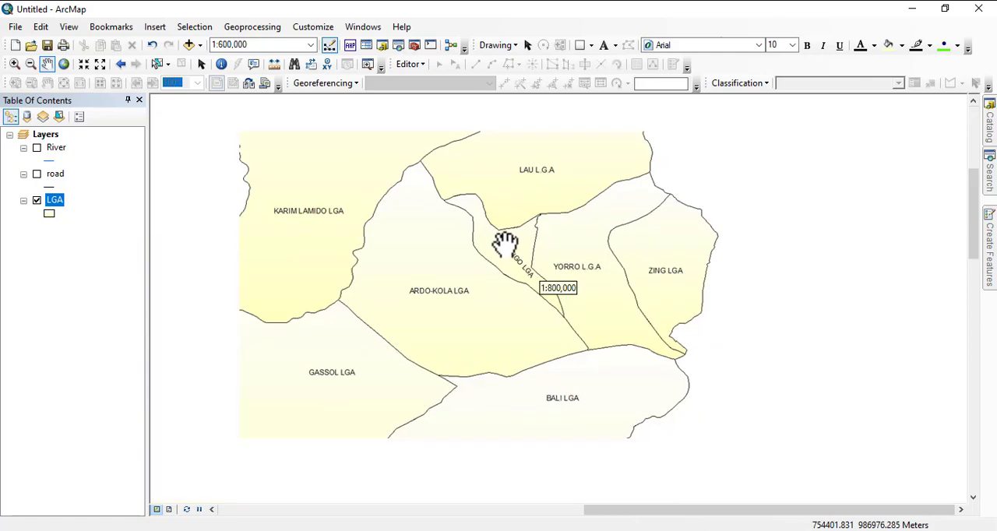